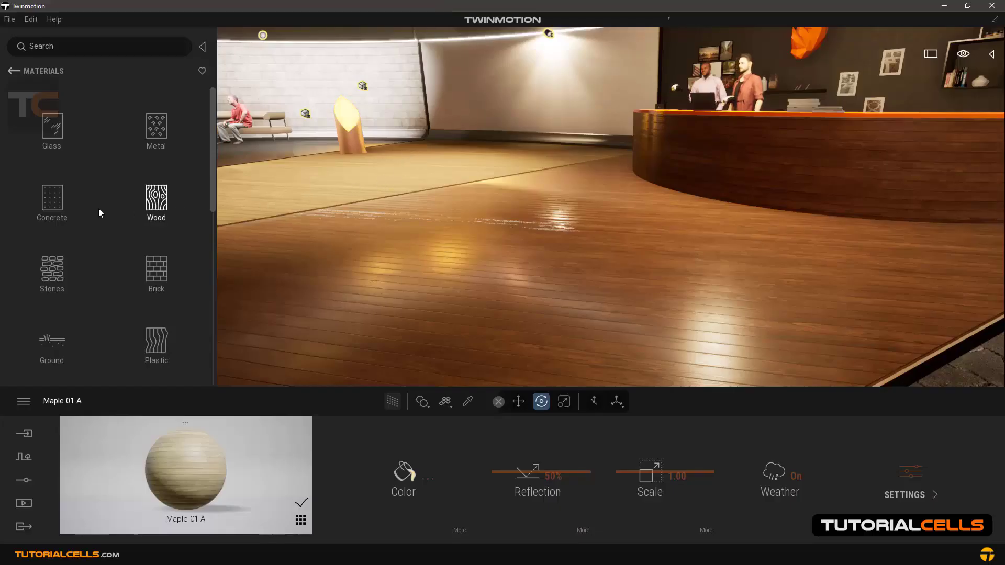
drag(214, 174, 211, 198)
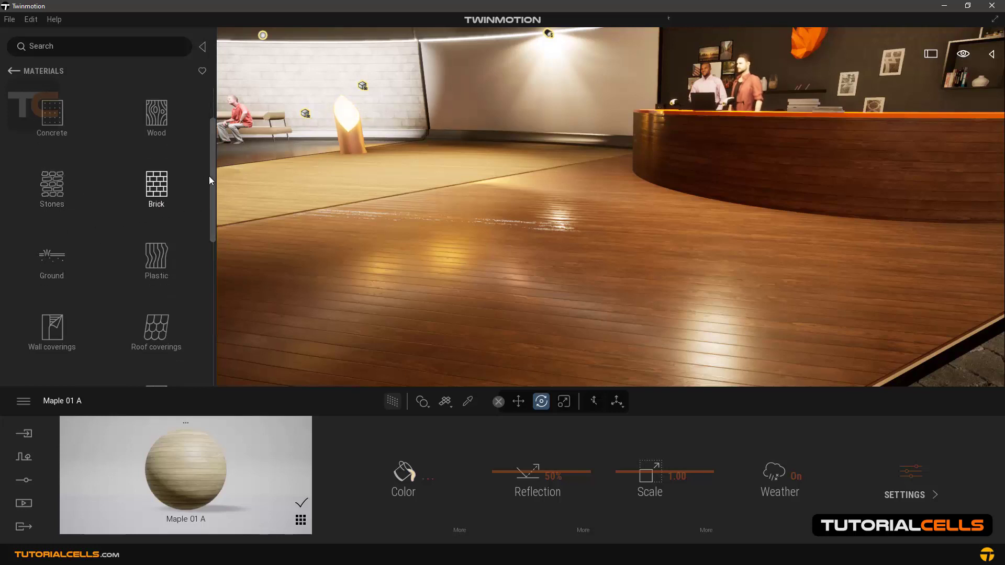
Try Stone 01 (bump left at 100%) and Stone 02, then apply Granite stone to floor and counter.
click(68, 170)
mouse_move(52, 187)
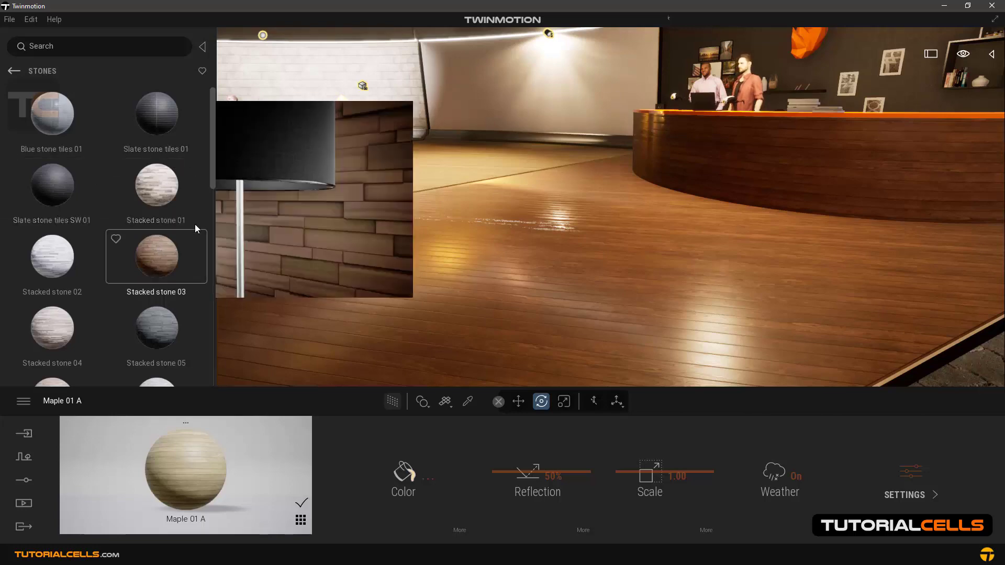
drag(211, 180, 207, 237)
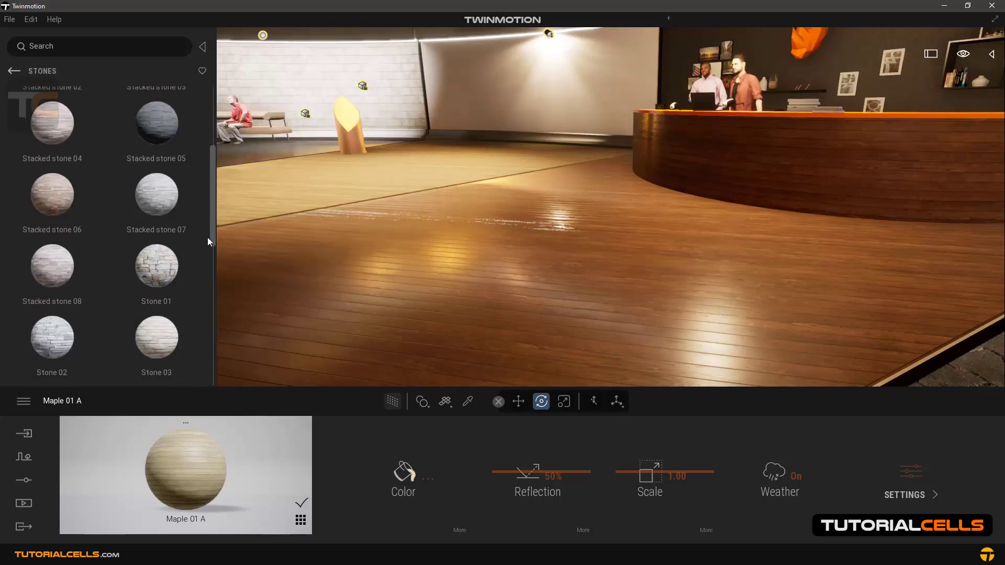
drag(154, 255, 454, 272)
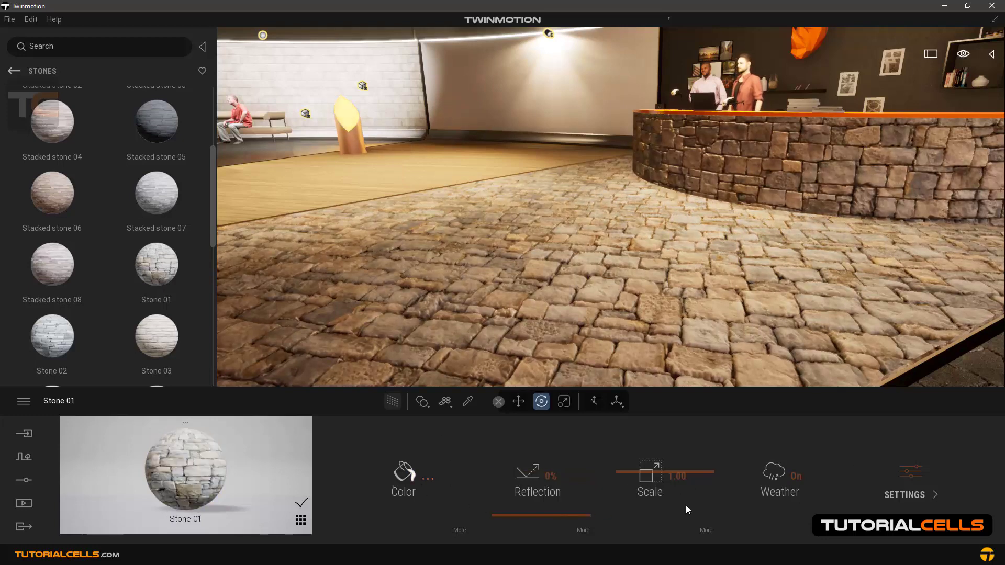
click(908, 473)
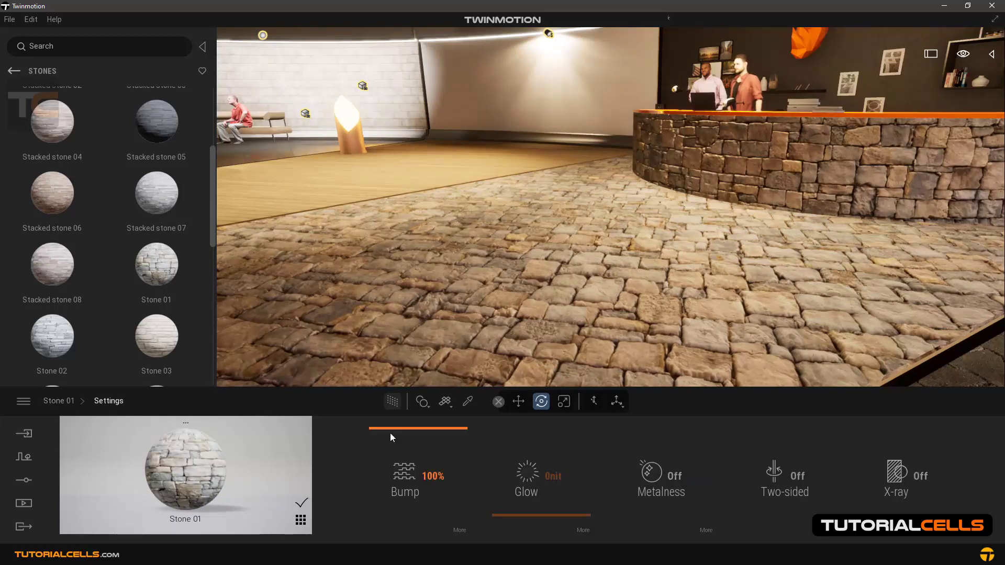
drag(392, 458, 399, 406)
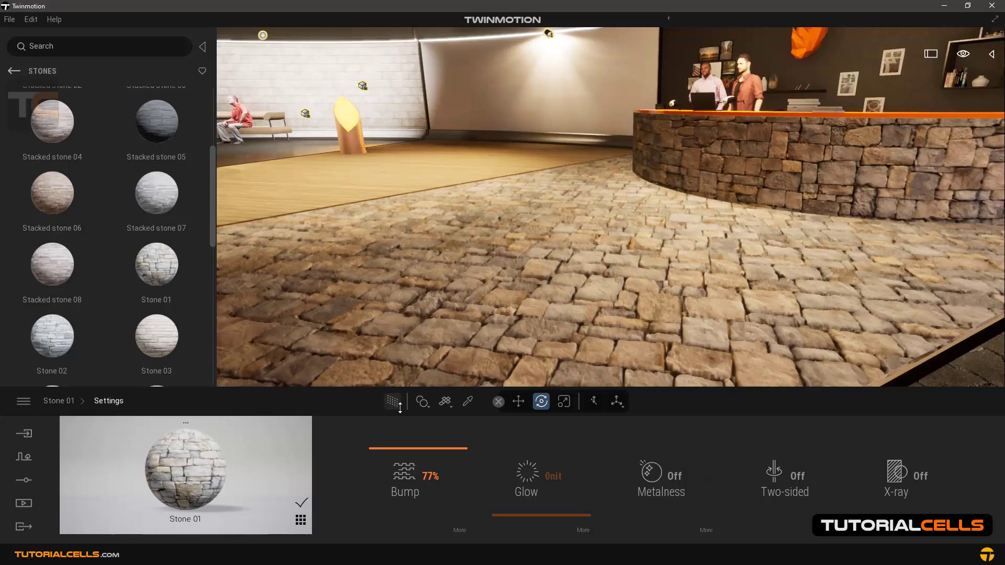
mouse_move(157, 266)
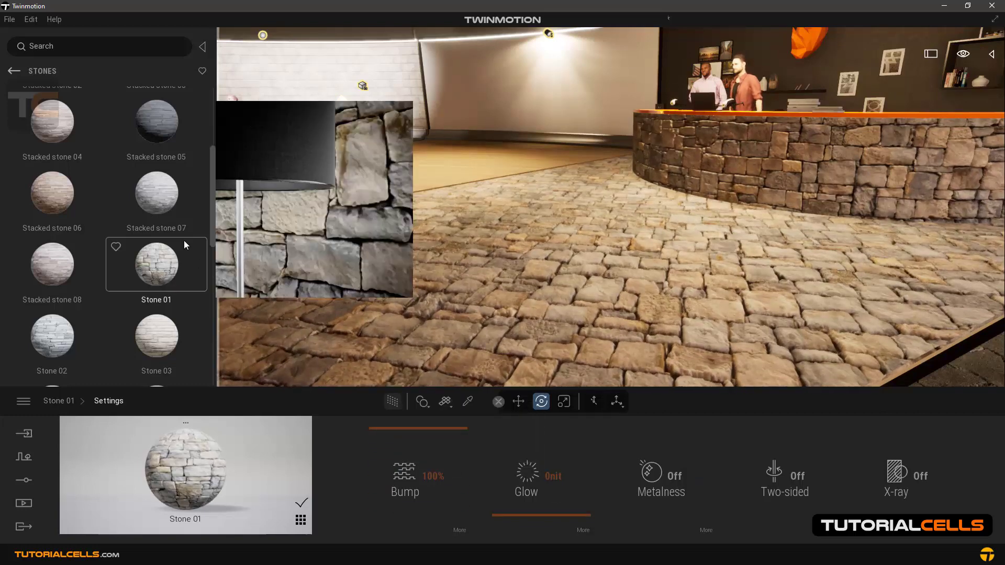
drag(52, 337, 413, 282)
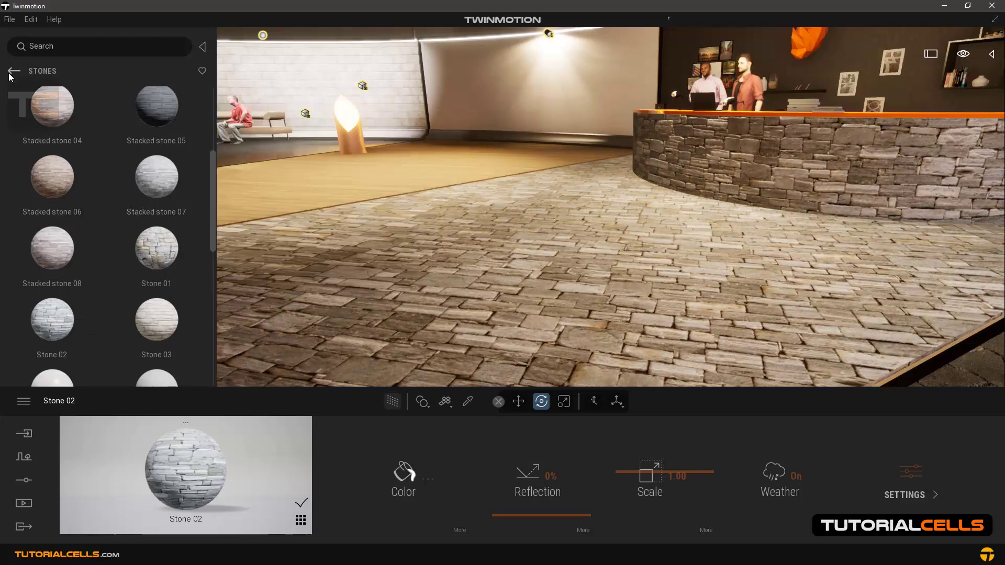
drag(213, 223, 207, 365)
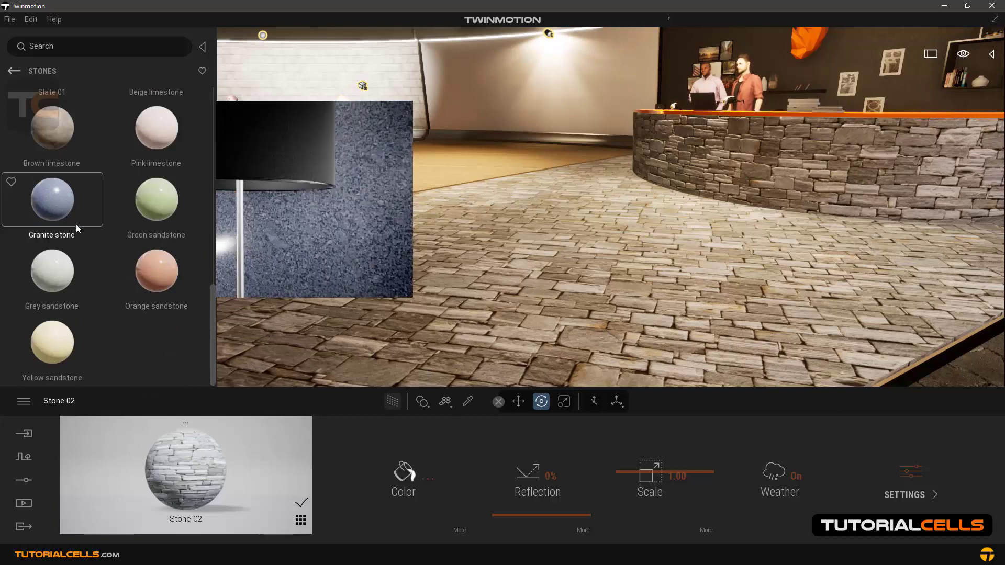
drag(210, 226, 467, 282)
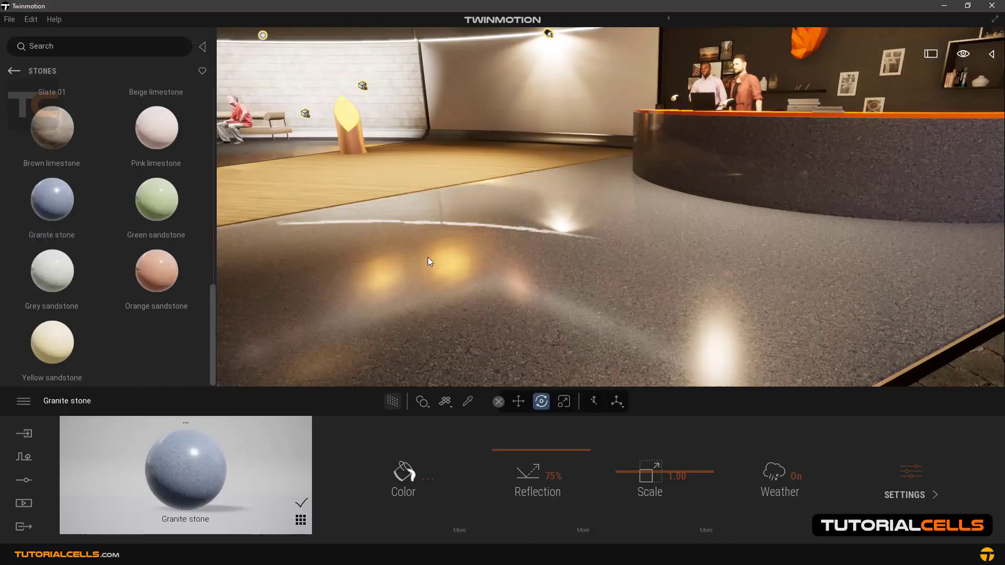
From the Brick materials, try Dirty brick 02, then switch floor and counter to Rough brick 02.
click(13, 71)
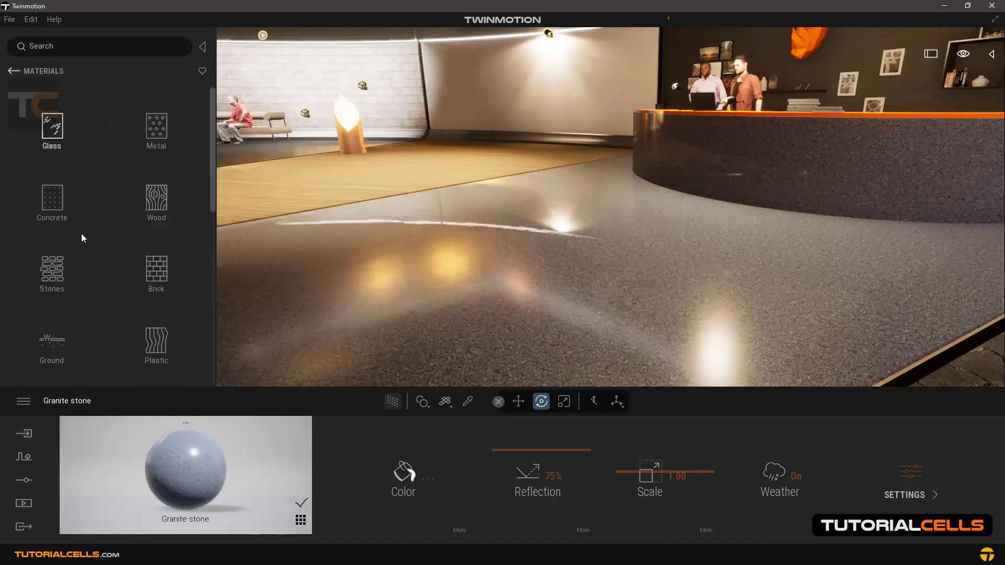
click(156, 269)
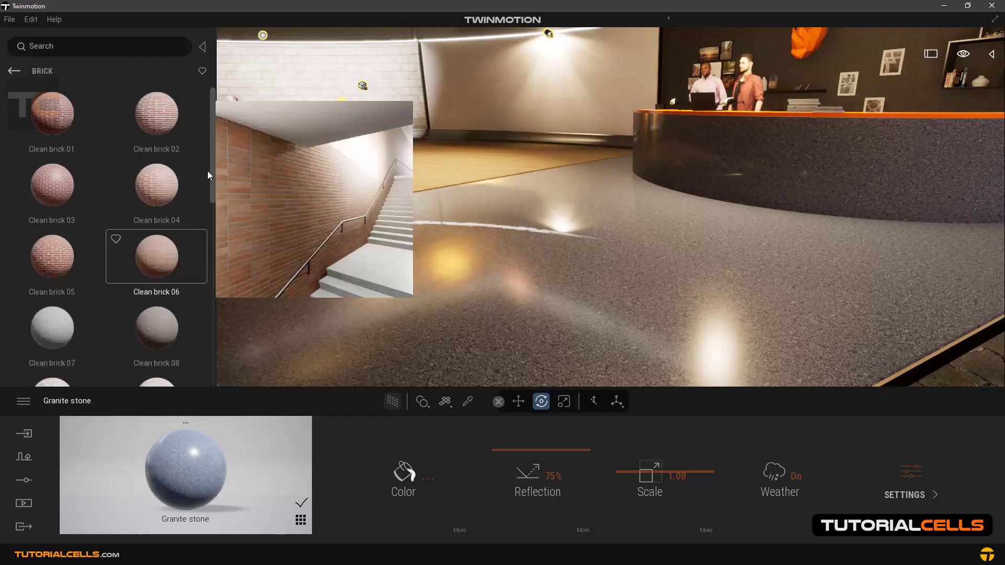
mouse_move(211, 167)
mouse_down()
mouse_move(202, 363)
mouse_move(195, 216)
mouse_up()
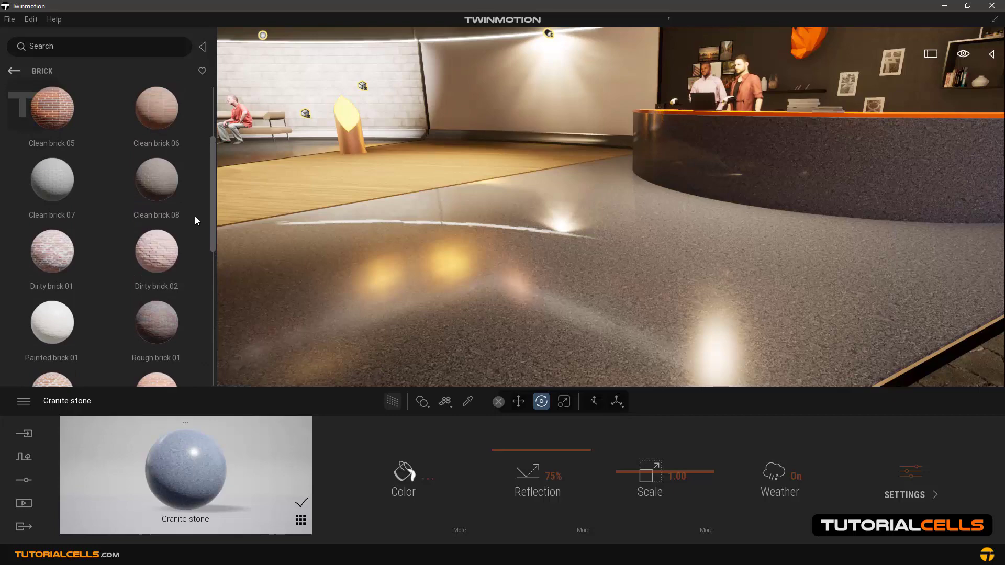
drag(154, 250, 452, 244)
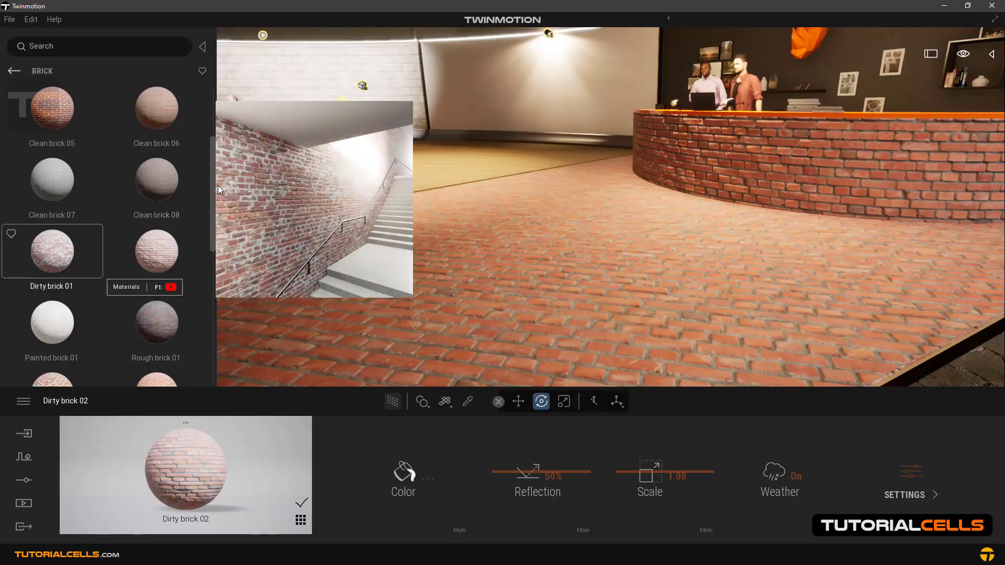
drag(213, 181, 211, 242)
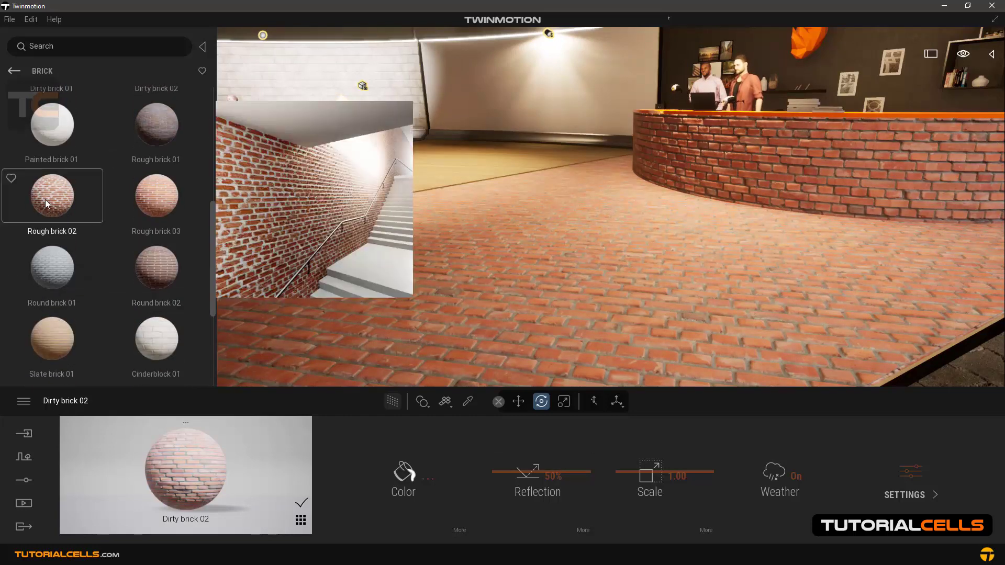
click(555, 238)
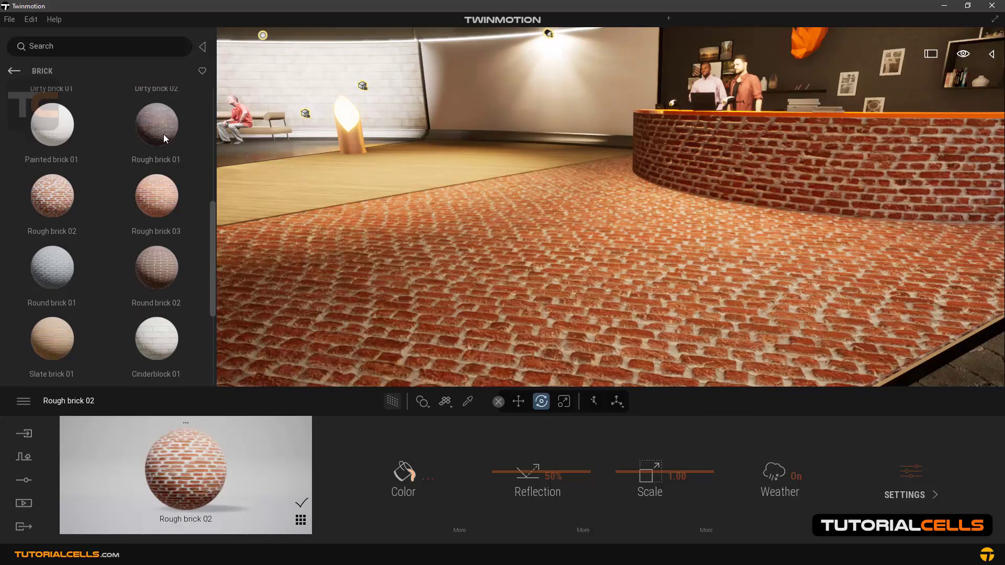
mouse_move(14, 72)
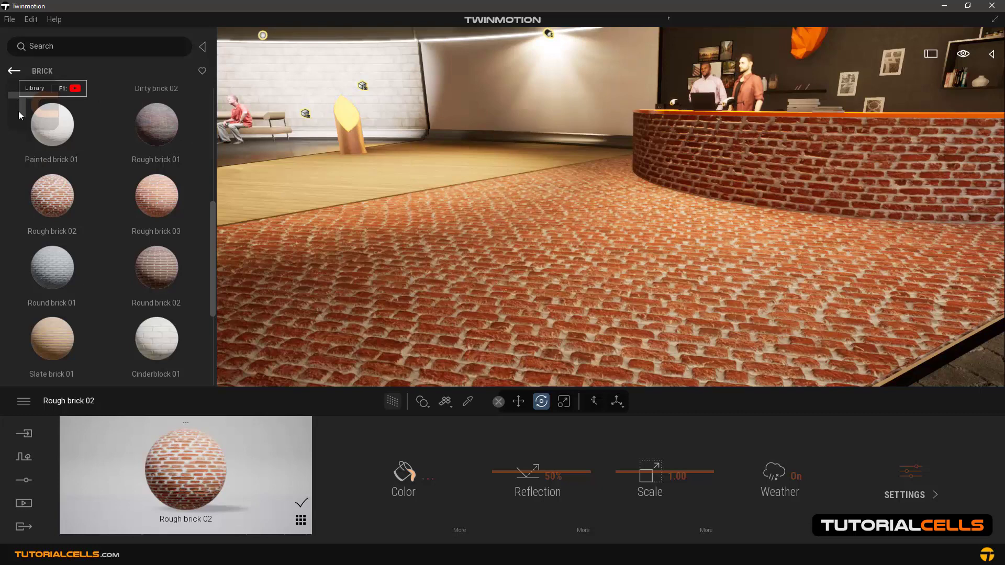
click(14, 73)
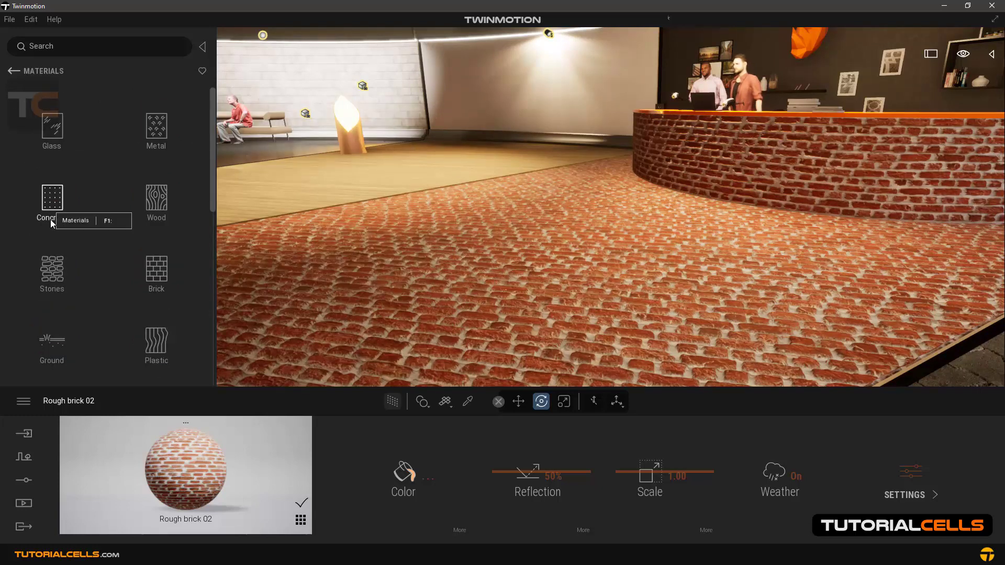
Reapply Stone 01 cobblestone and inspect its Bump > Parallax height map settings.
click(52, 271)
mouse_move(156, 186)
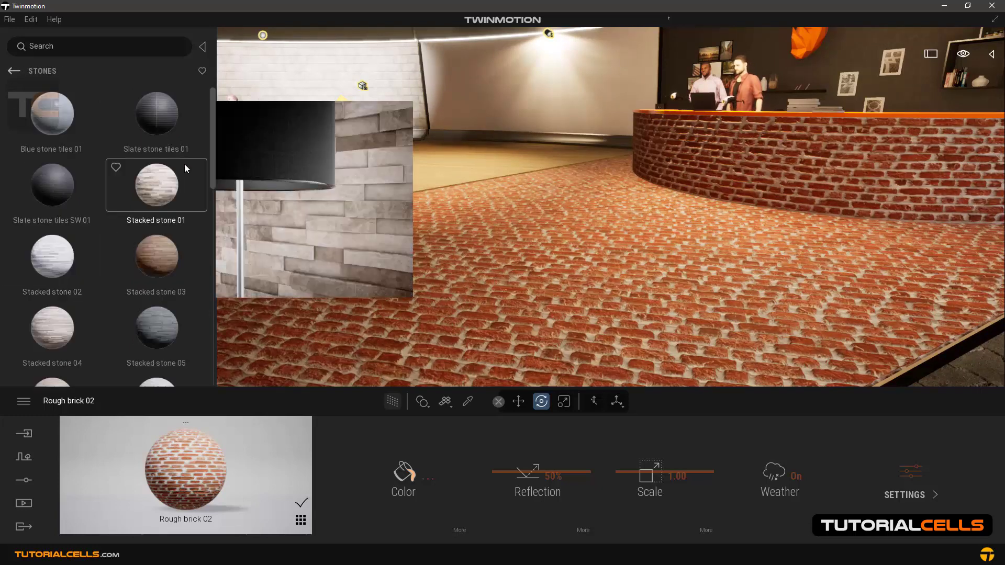
drag(210, 158, 207, 201)
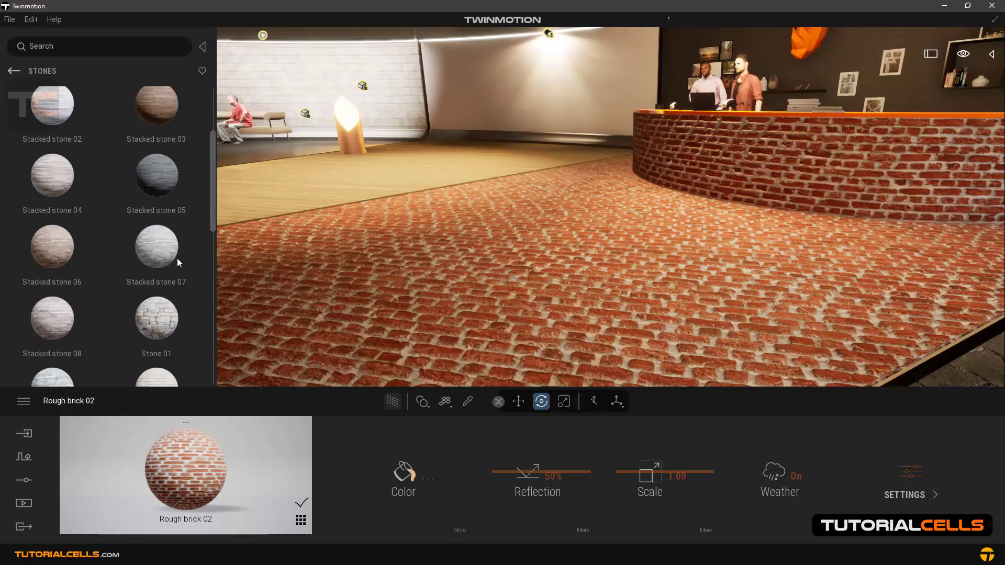
drag(161, 311, 544, 302)
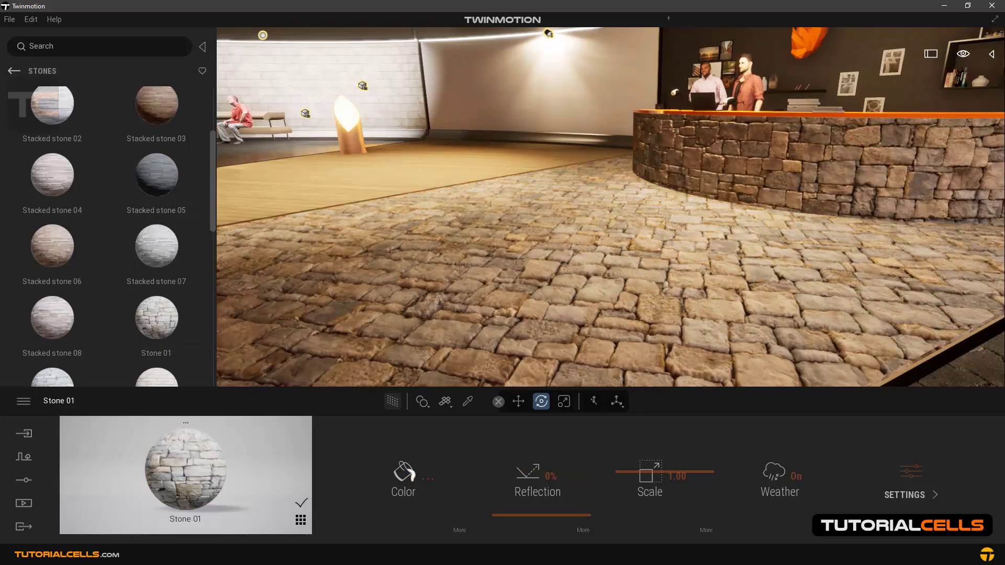
click(914, 478)
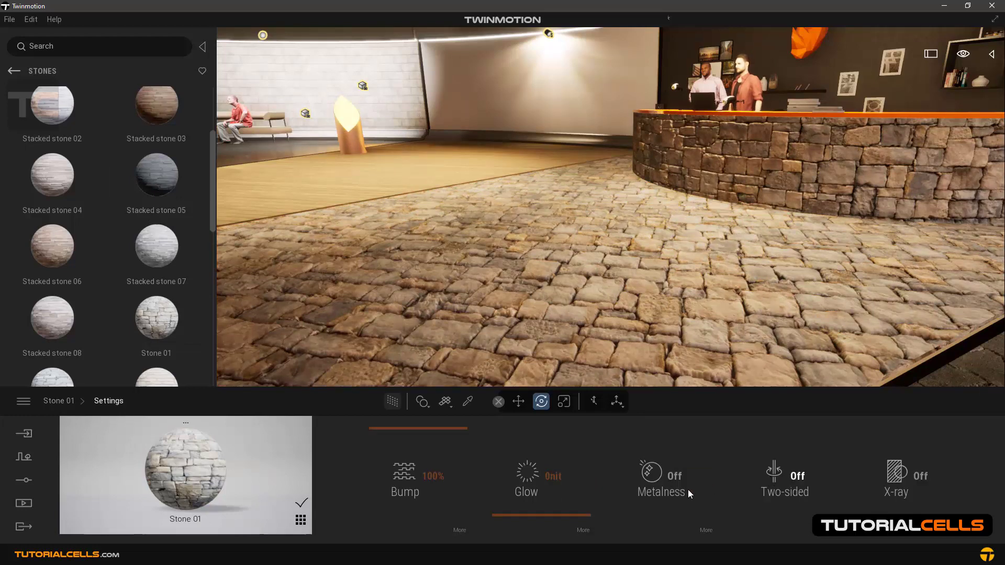
click(452, 532)
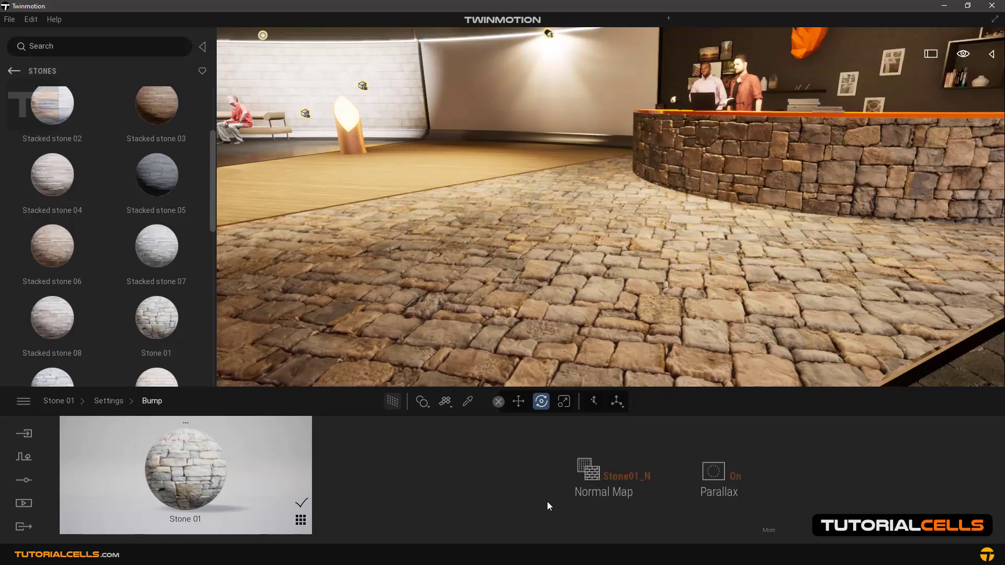
click(773, 535)
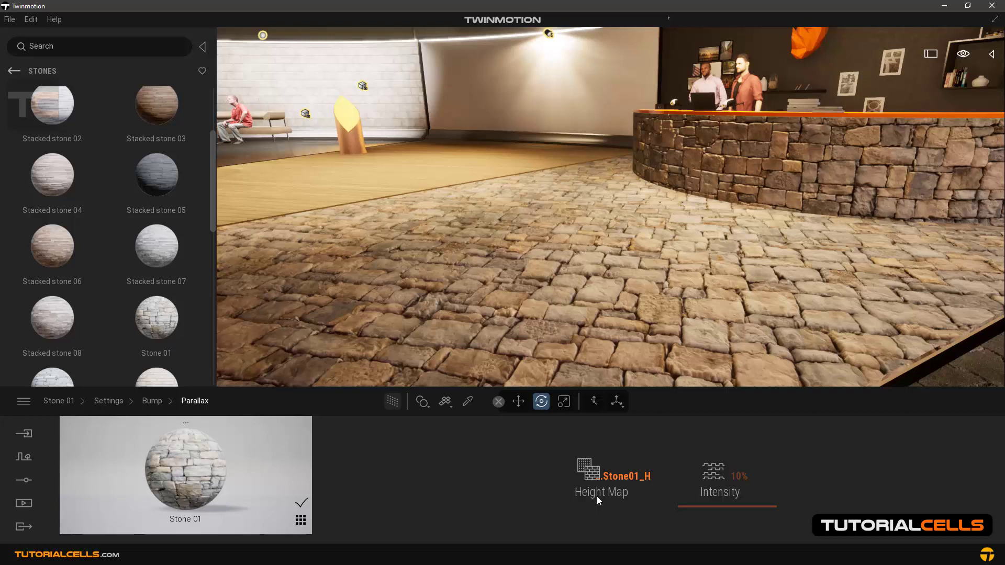
click(607, 476)
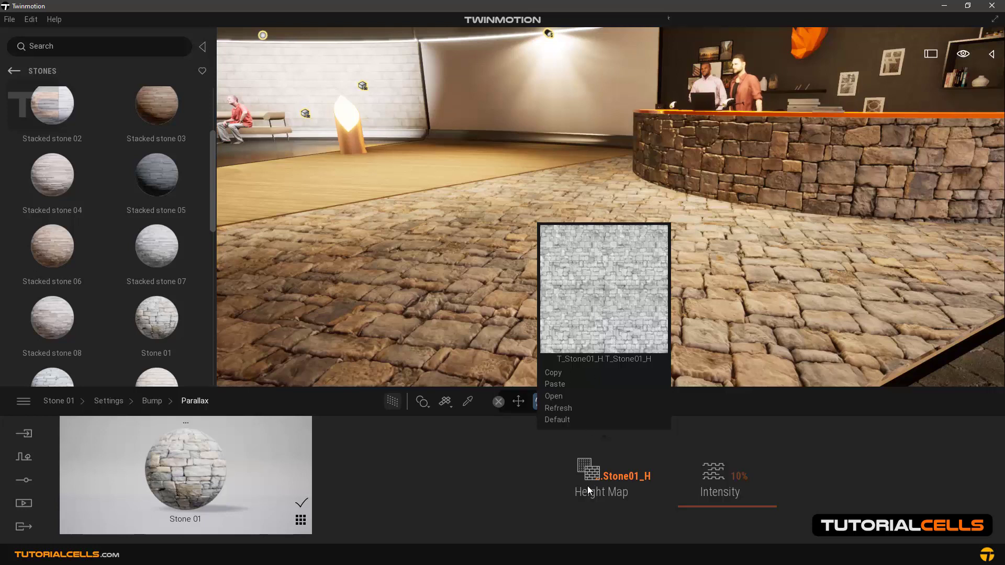
click(15, 69)
Drop a 1m primitive box into the reception, lower it slightly, then delete it.
click(14, 68)
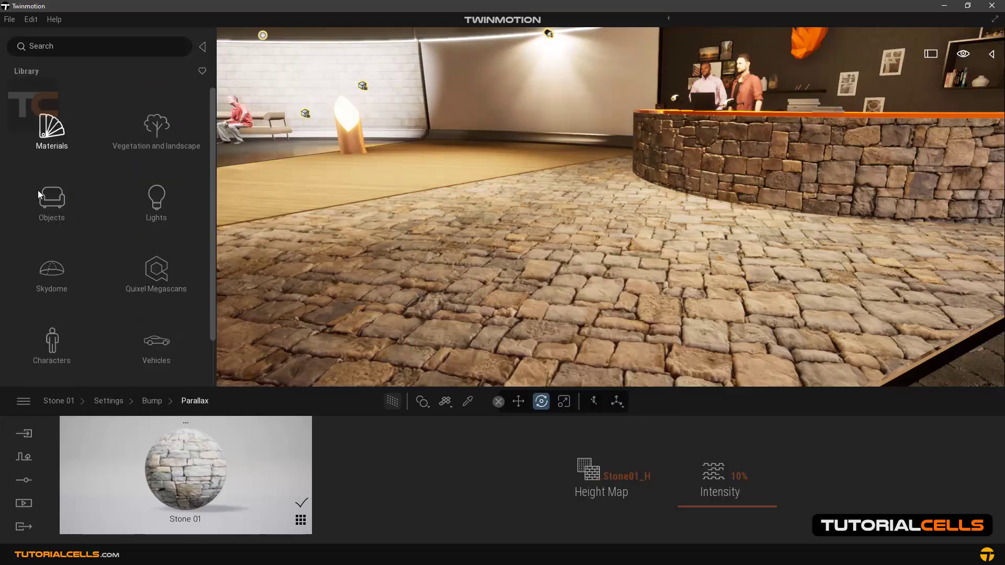
click(49, 203)
click(47, 203)
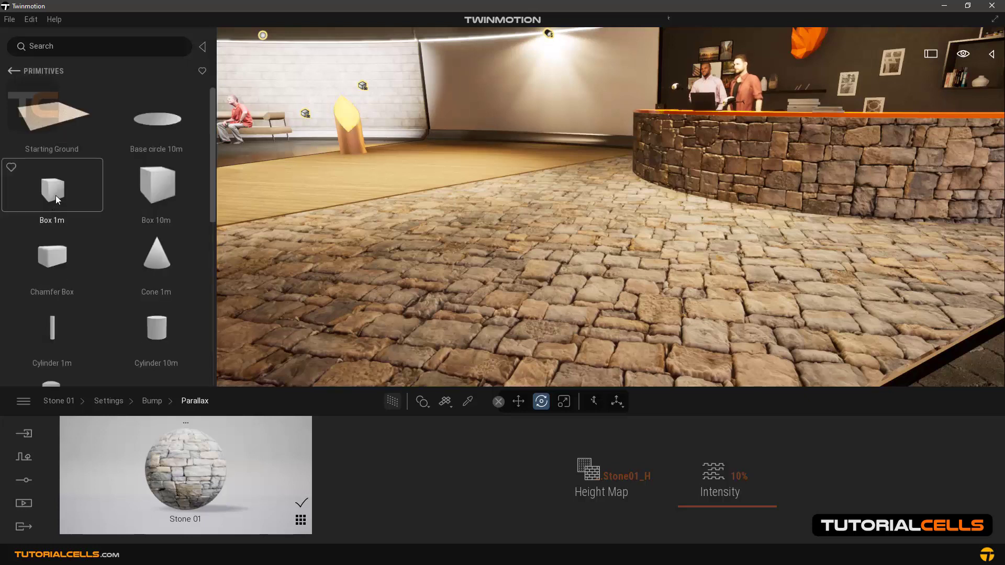
drag(56, 195, 483, 287)
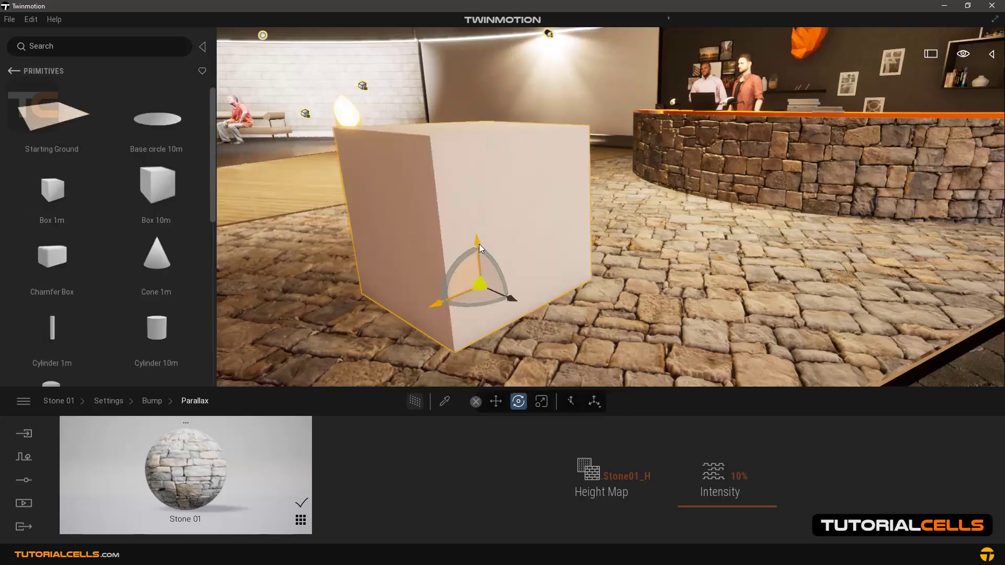
drag(479, 241, 478, 282)
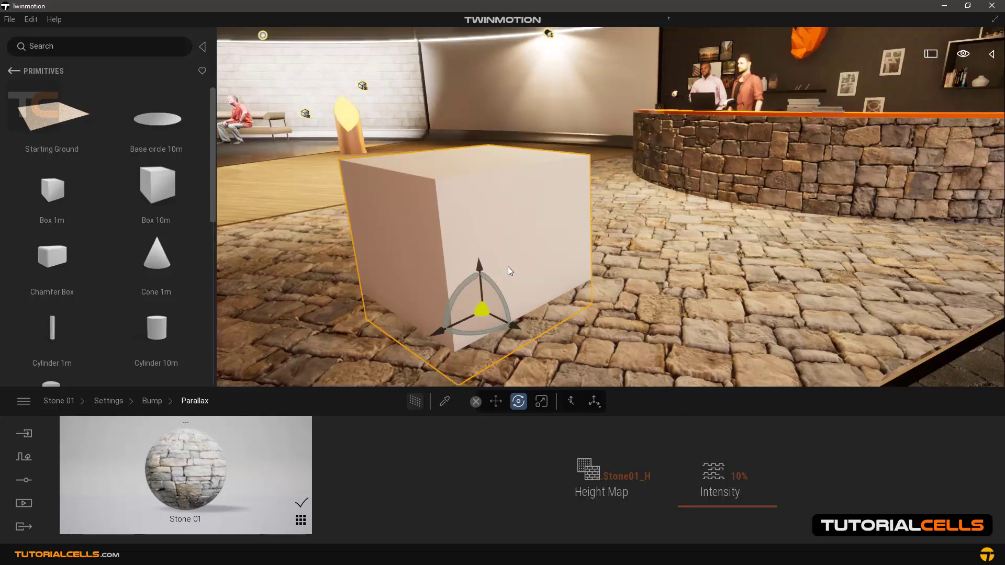
key(Delete)
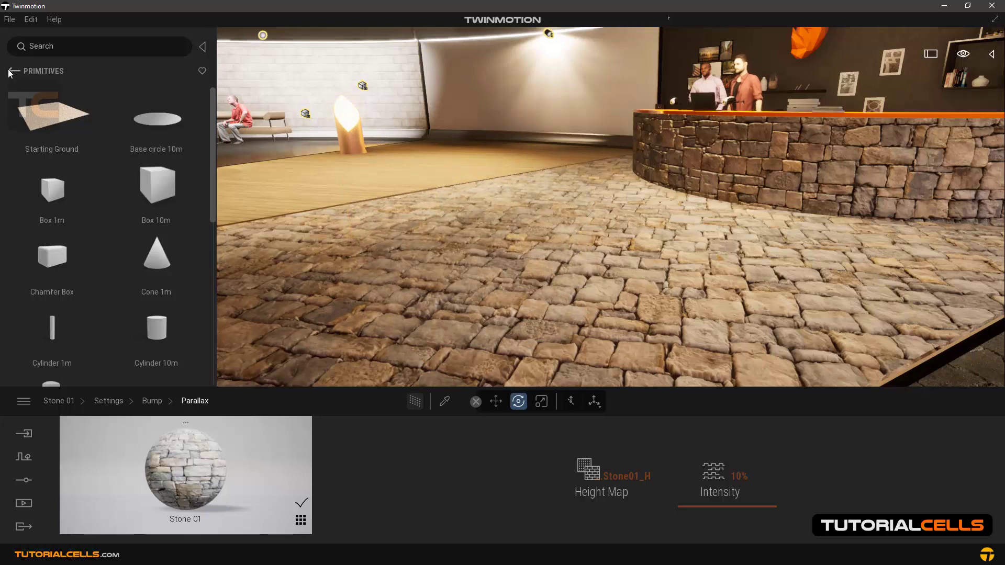
click(10, 71)
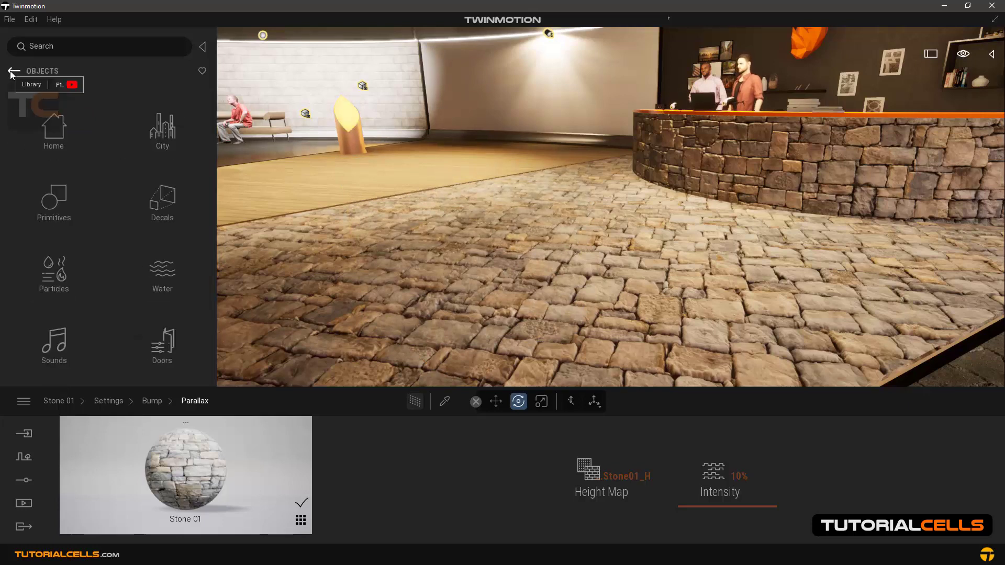
Try Ground > Man-made Asphalt 2 and Asphalt 1 on the floor, then apply Concrete road 1.
click(10, 71)
click(44, 132)
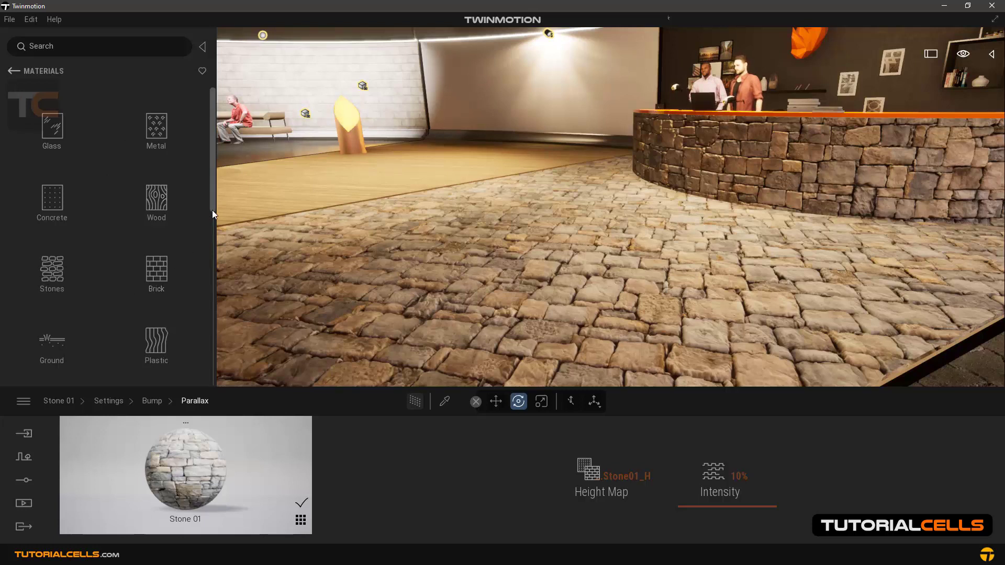
drag(211, 198, 209, 226)
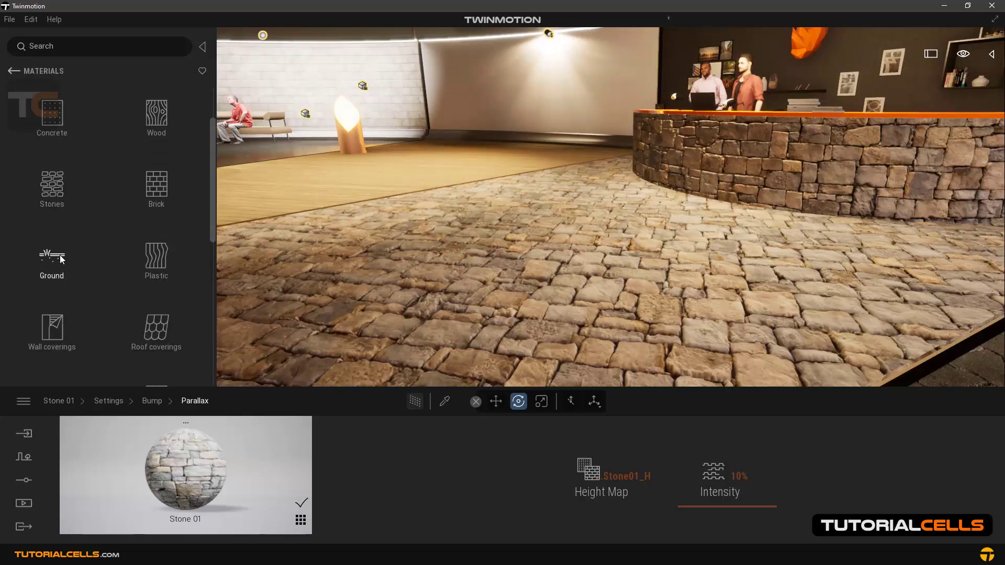
click(61, 259)
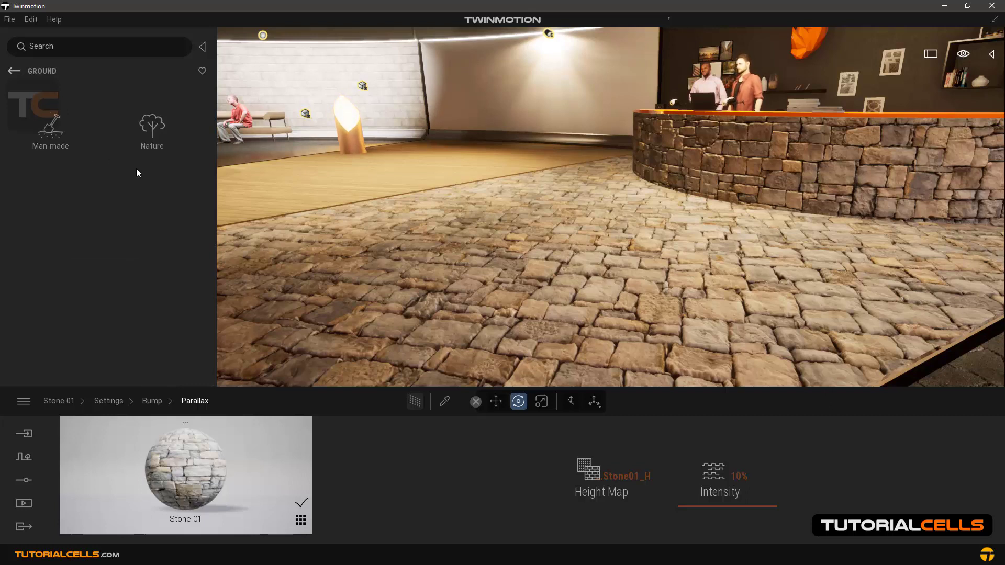
click(68, 149)
mouse_move(156, 114)
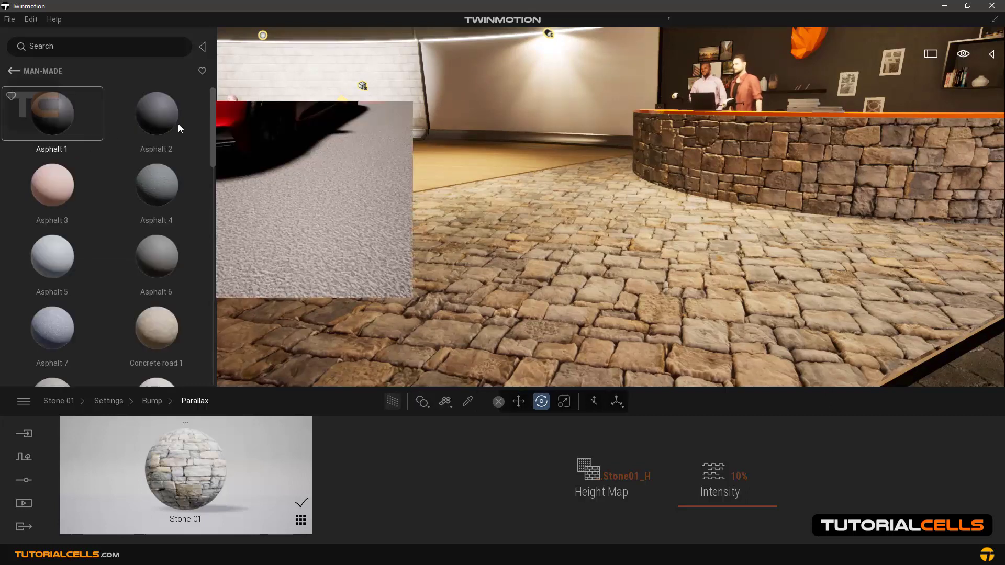
drag(127, 117, 492, 239)
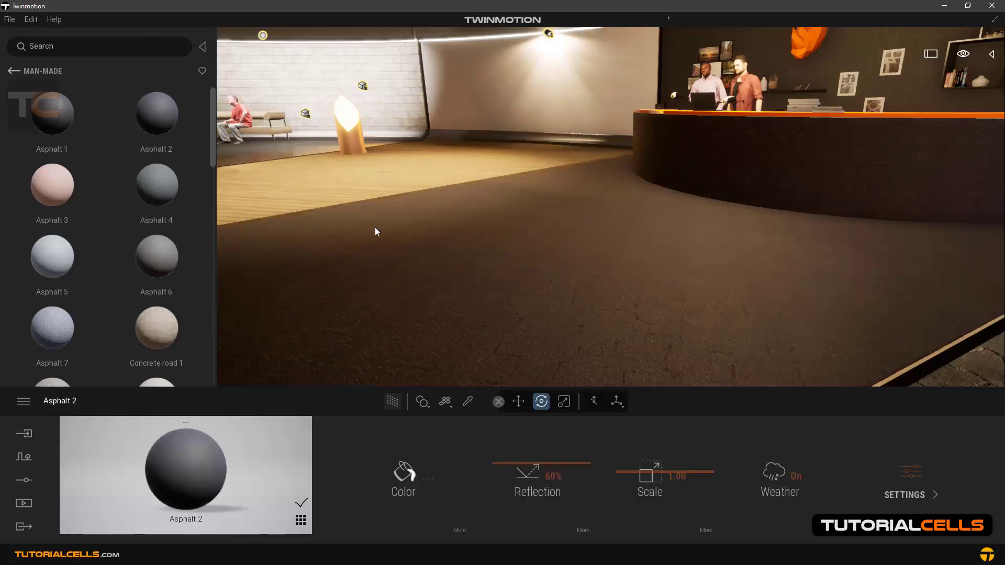
drag(52, 128, 428, 254)
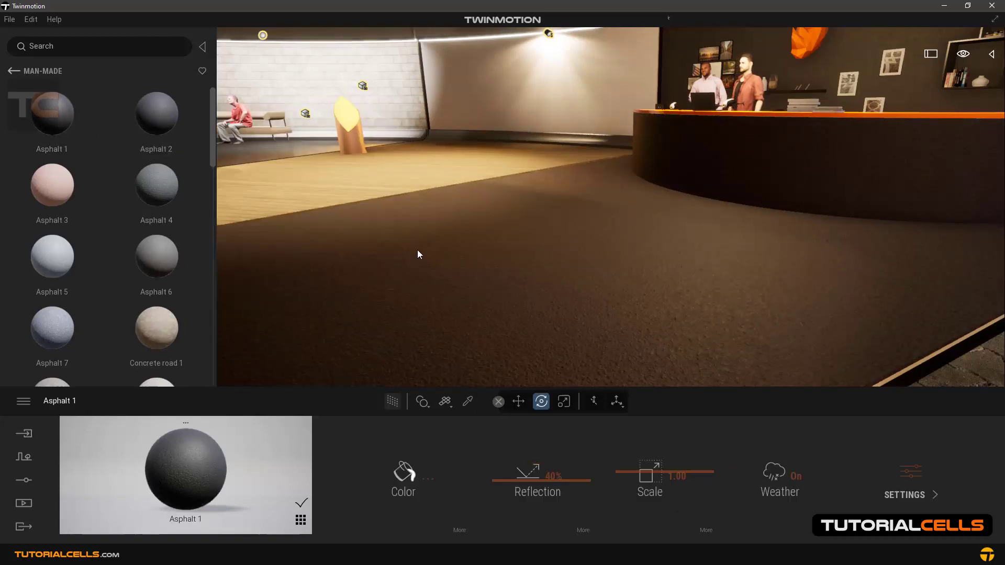
scroll(212, 133, down, 1)
scroll(185, 194, down, 1)
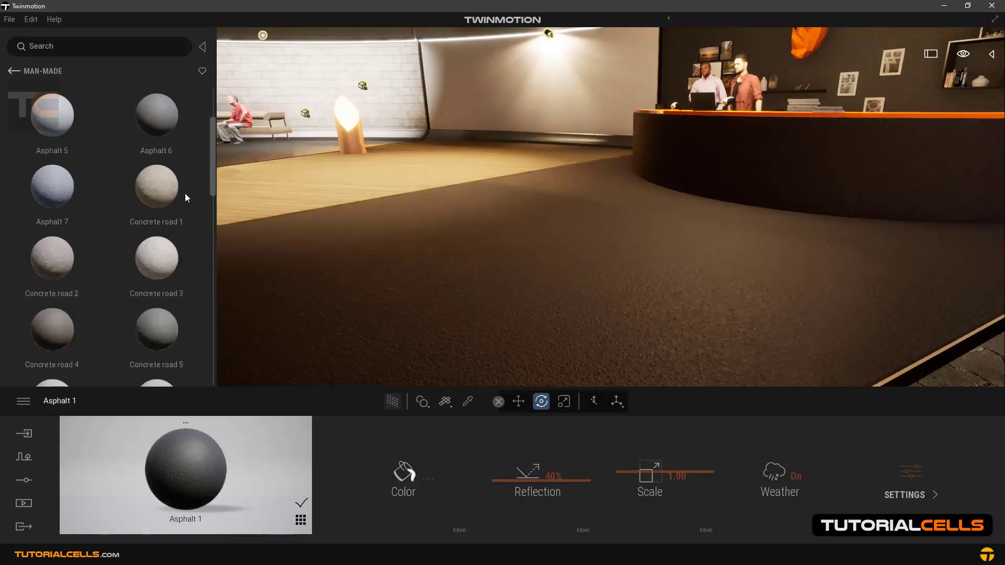
drag(242, 199, 456, 291)
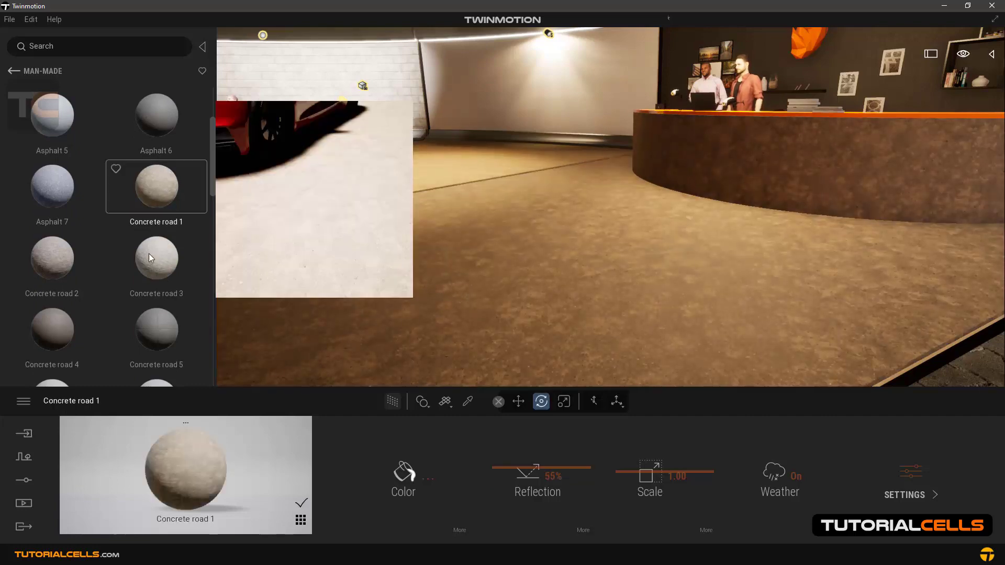
Apply Concrete road 2 to the floor at scale 0.73, 70% reflection and 80% bump.
drag(65, 331, 375, 319)
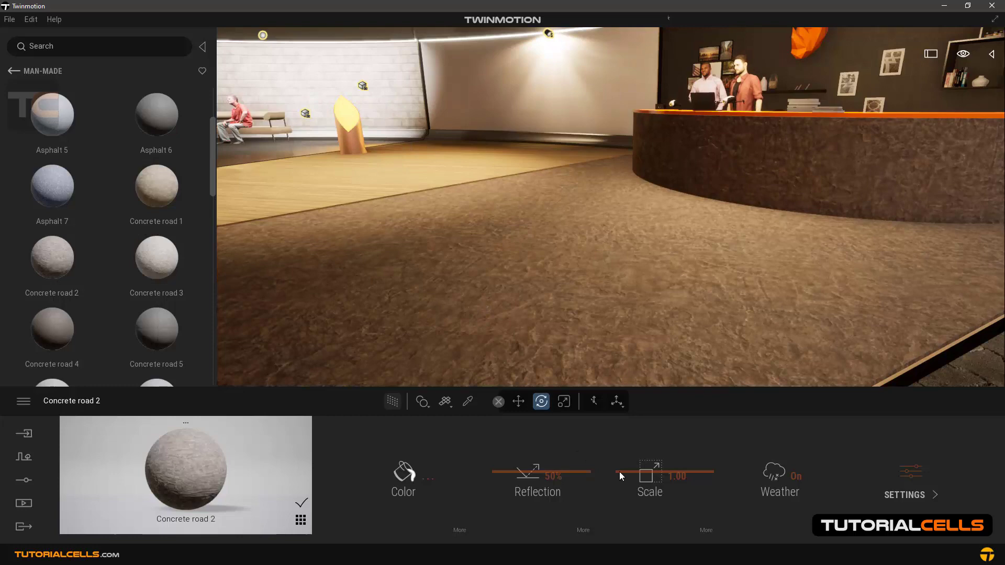
drag(620, 472, 620, 503)
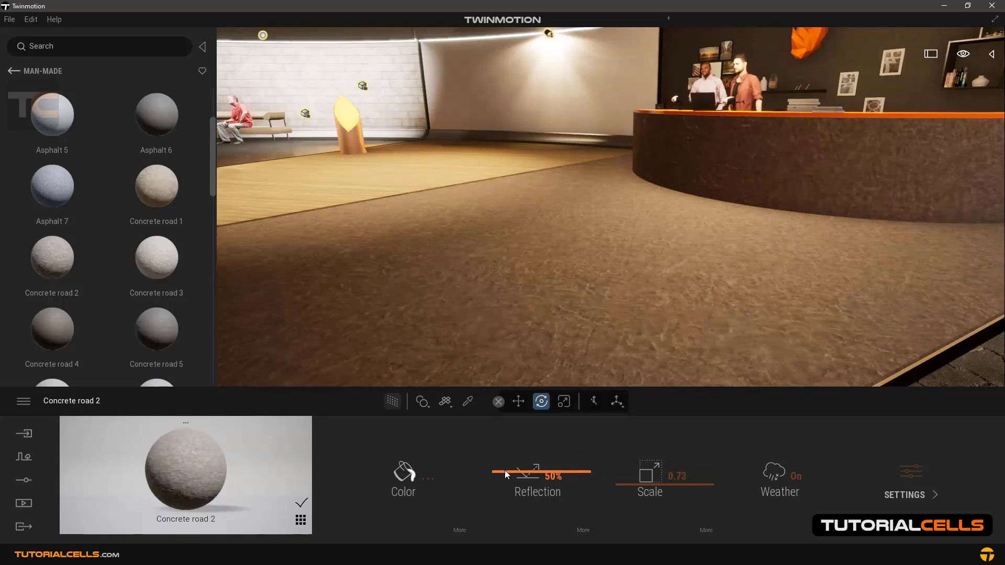
drag(505, 470, 504, 438)
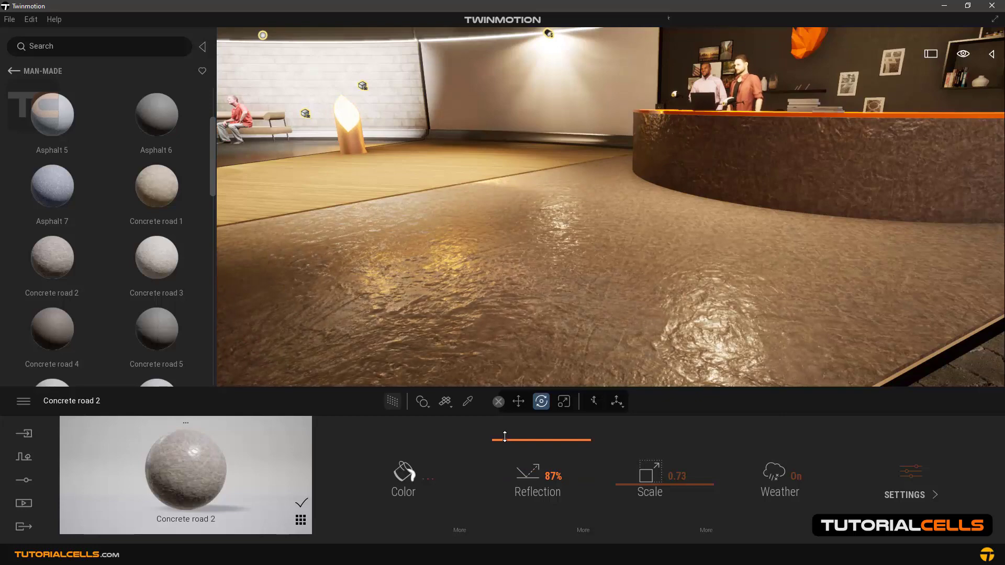
drag(504, 437, 492, 447)
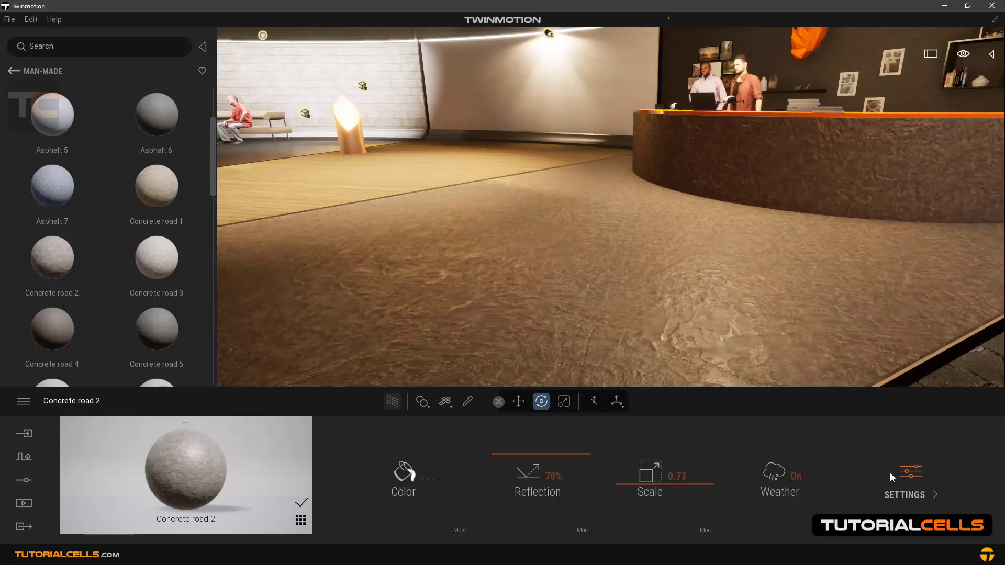
click(902, 493)
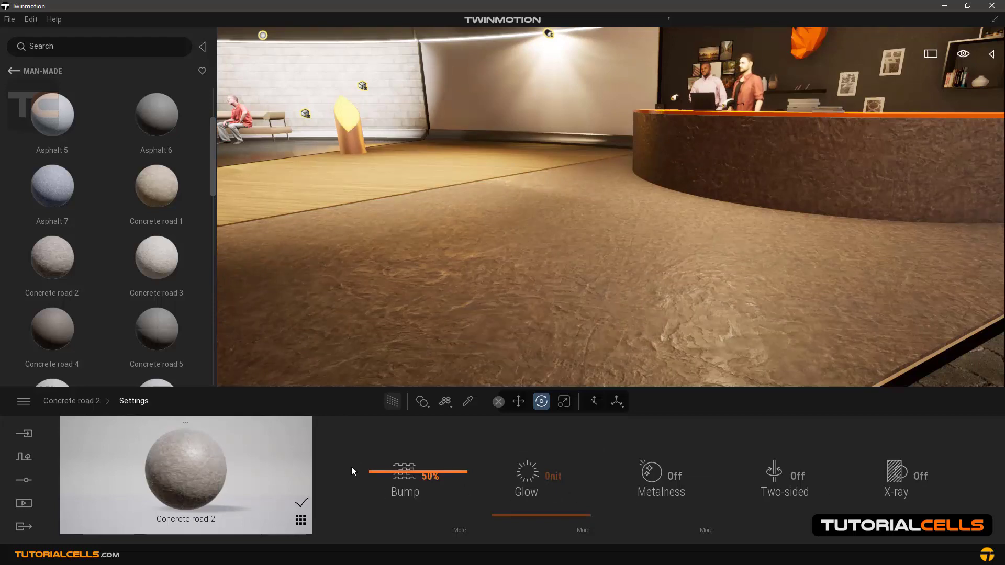
drag(351, 467, 381, 441)
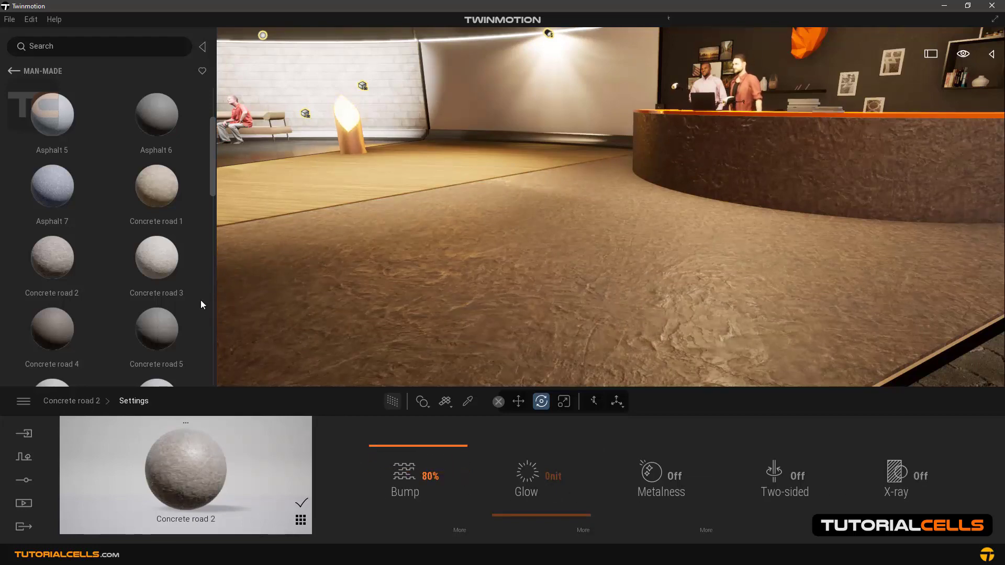
Try Nature's Grass 2 on the floor, then cover floor and counter with Grassy ground.
click(12, 71)
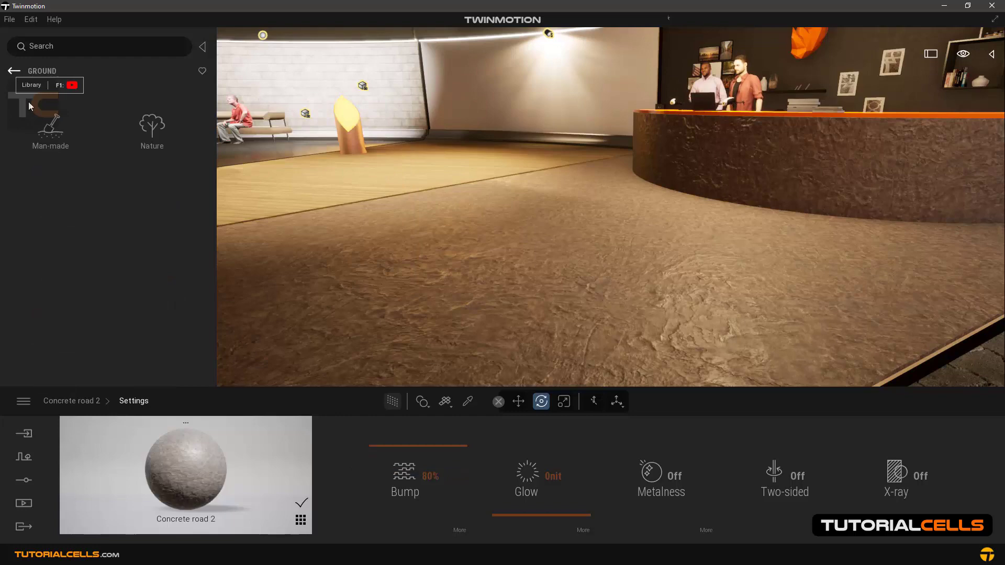
click(156, 133)
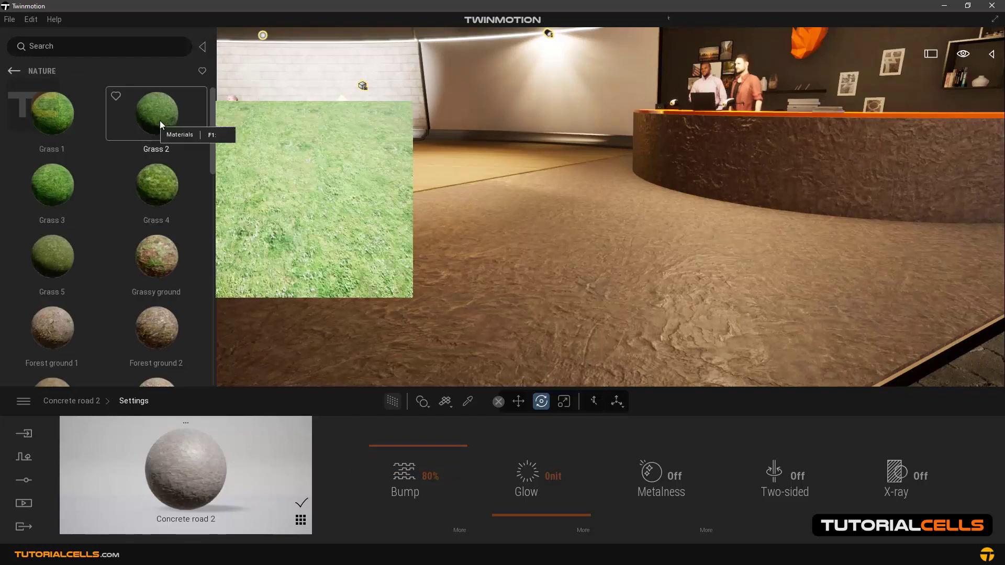
drag(160, 121, 560, 292)
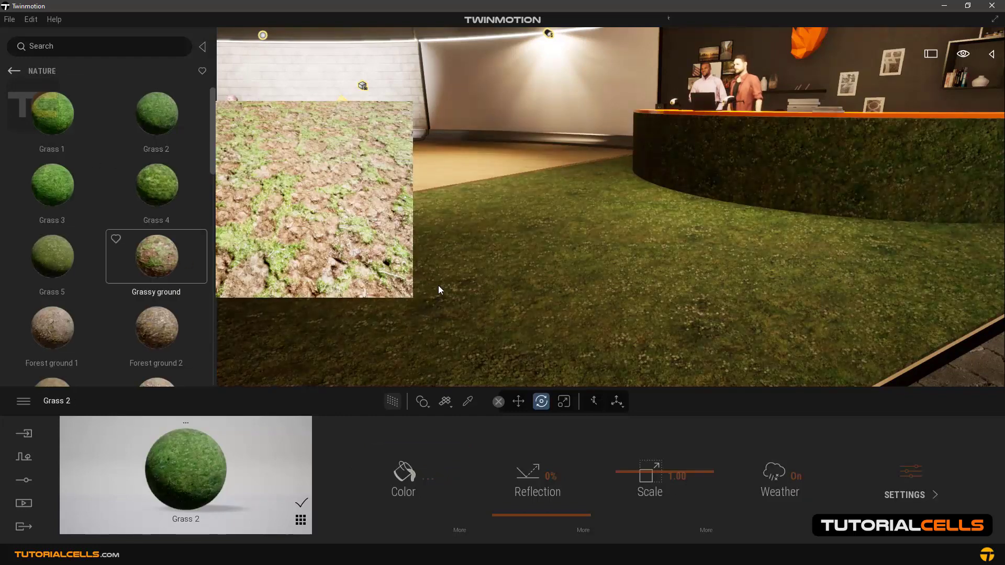
drag(438, 289, 506, 297)
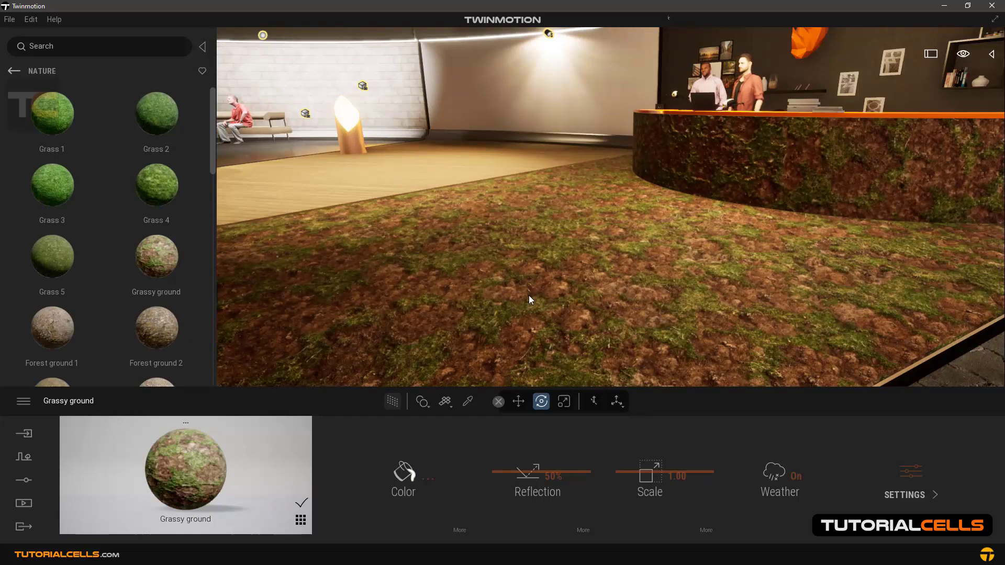
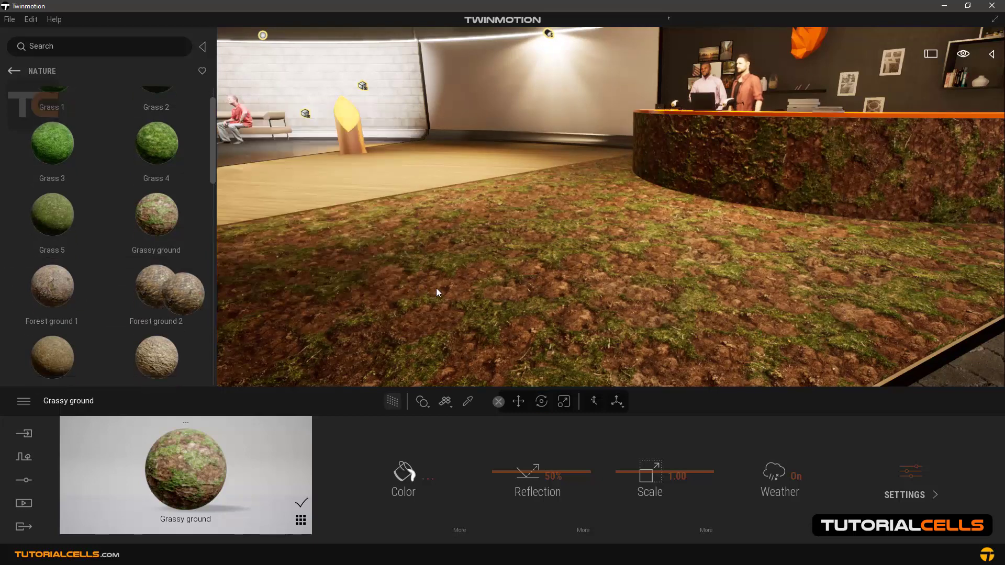
Try Dirt and Old cobblestone on the floor, then apply Pavement tiles 2 at scale 0.44.
drag(162, 356, 427, 298)
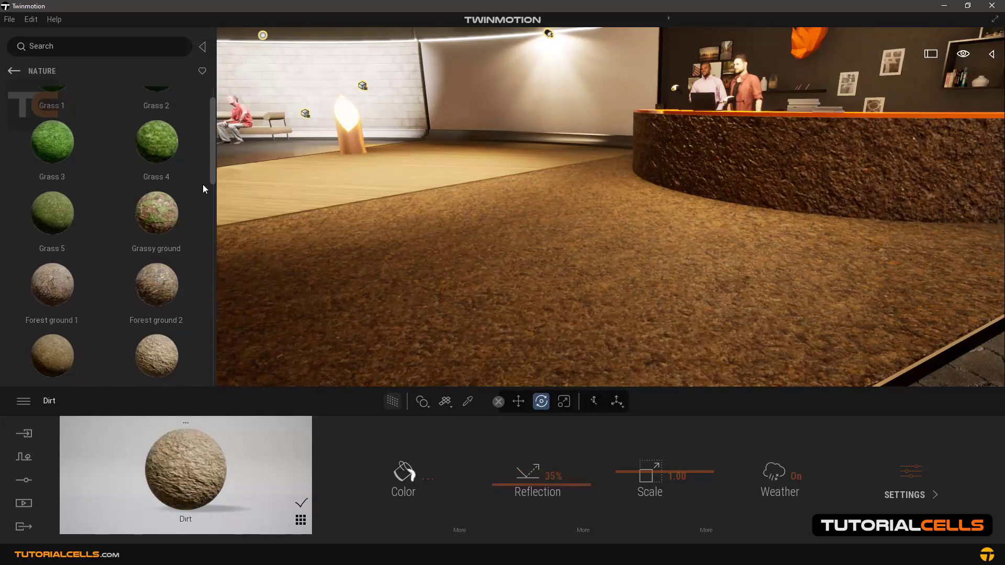
click(12, 73)
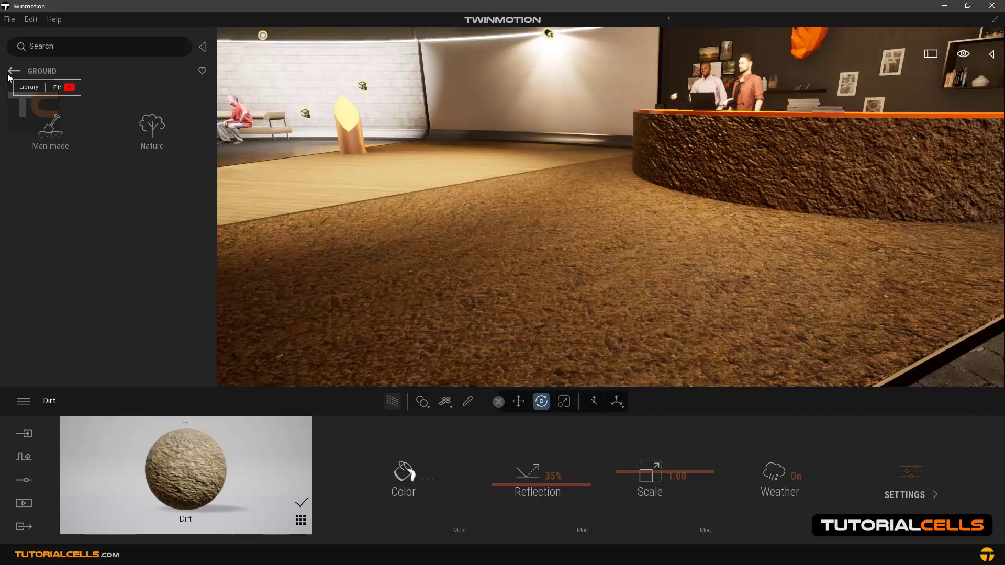
click(52, 124)
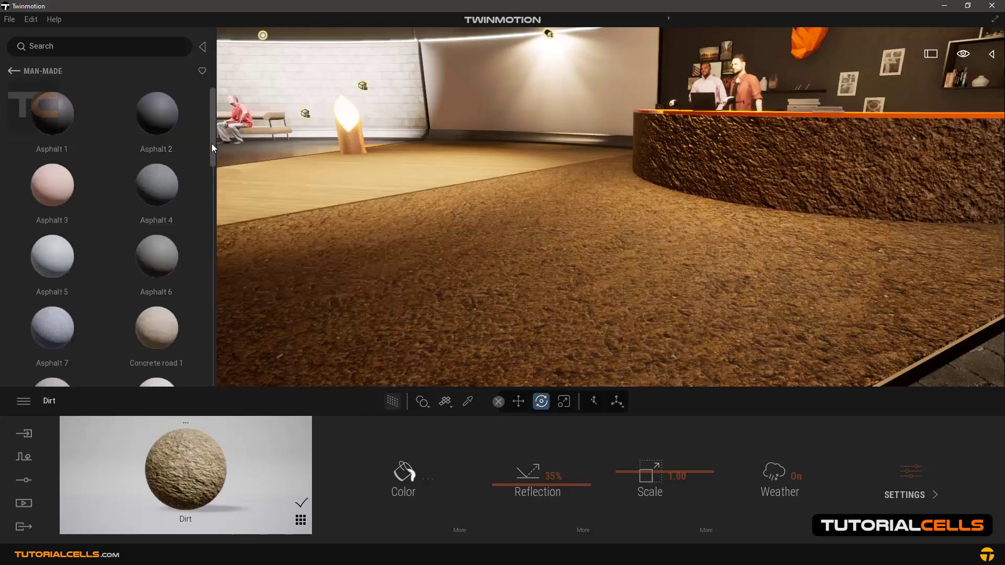
mouse_move(211, 144)
mouse_down()
mouse_move(205, 238)
mouse_move(198, 233)
mouse_up()
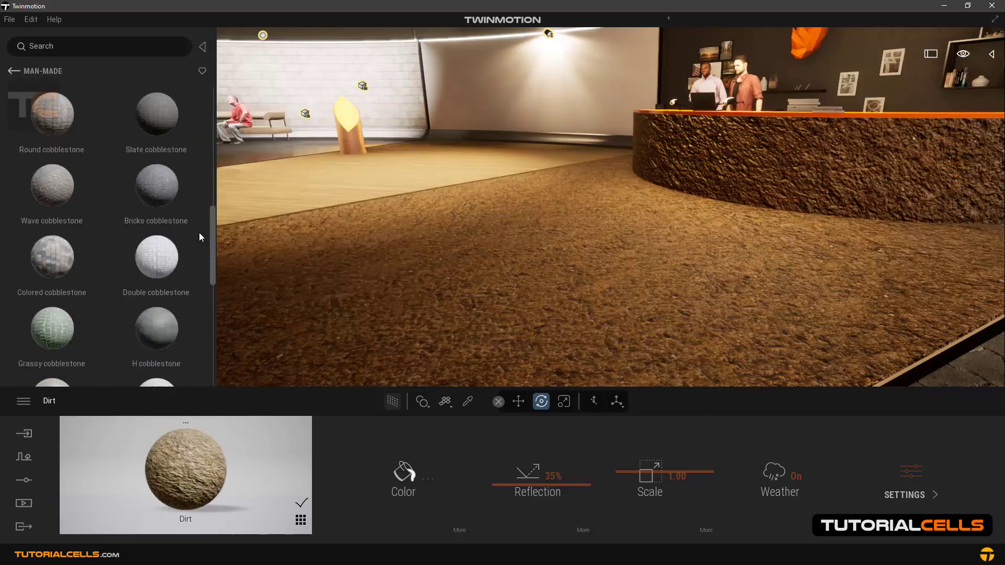
drag(434, 273, 590, 331)
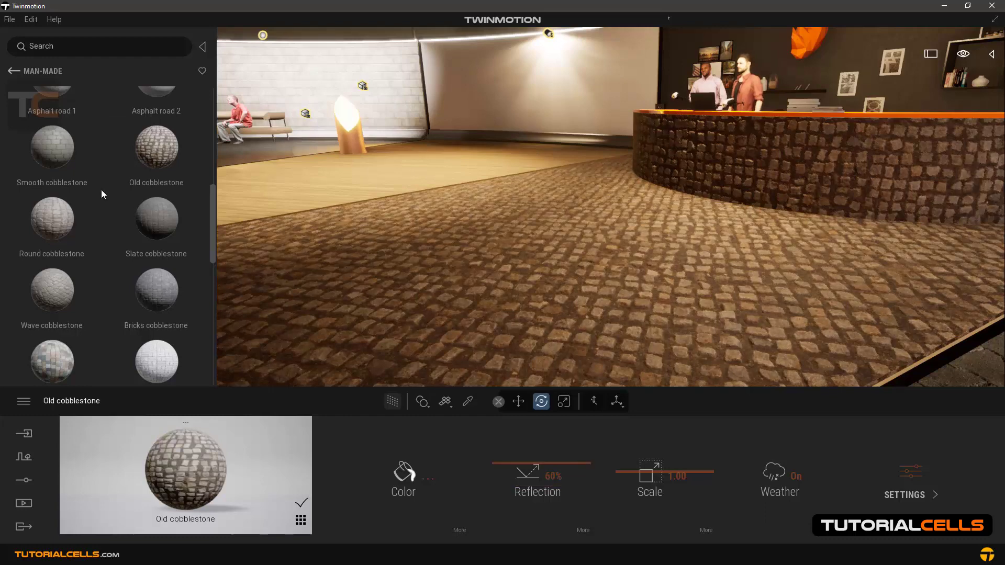
drag(213, 203, 212, 298)
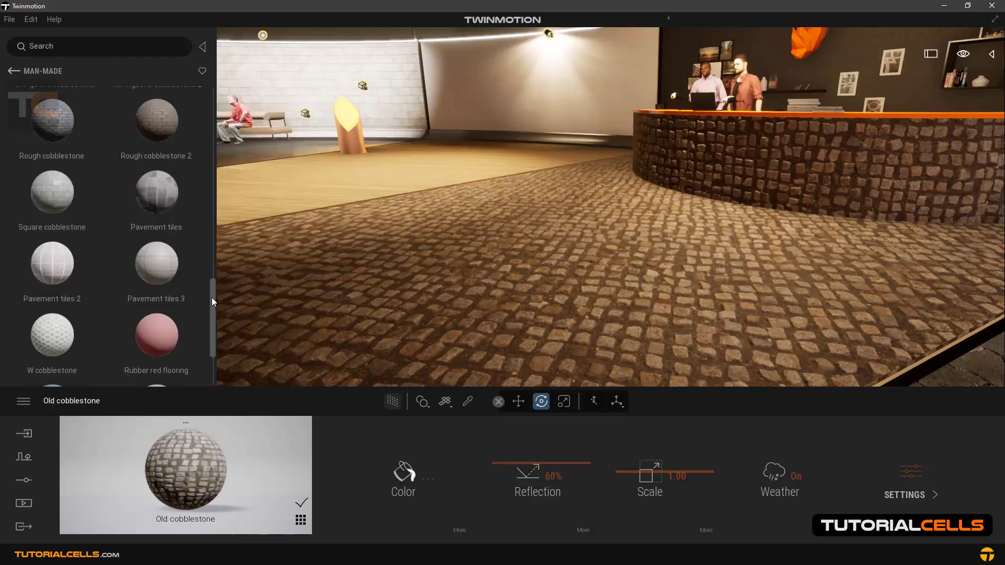
drag(94, 264, 513, 326)
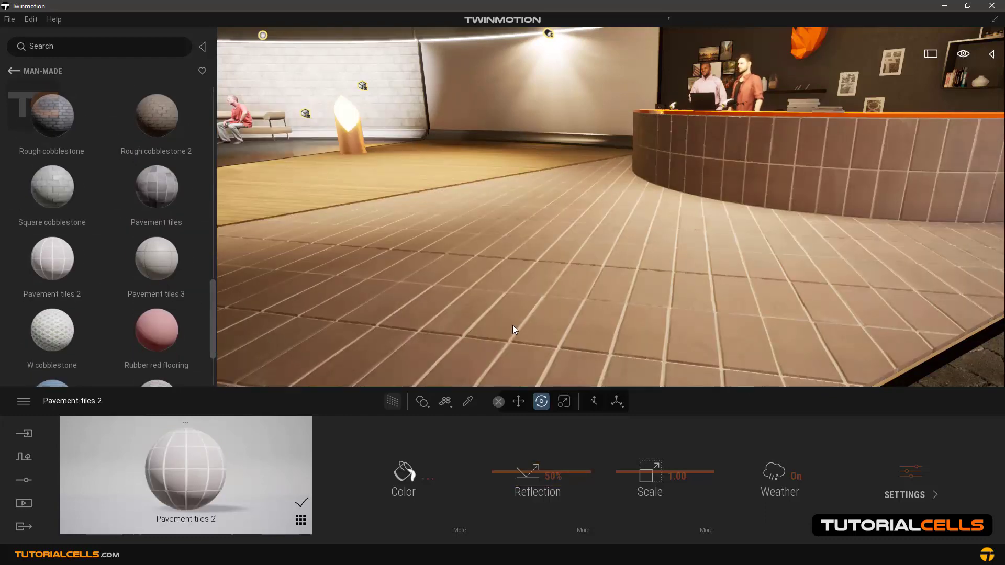
drag(627, 475, 609, 477)
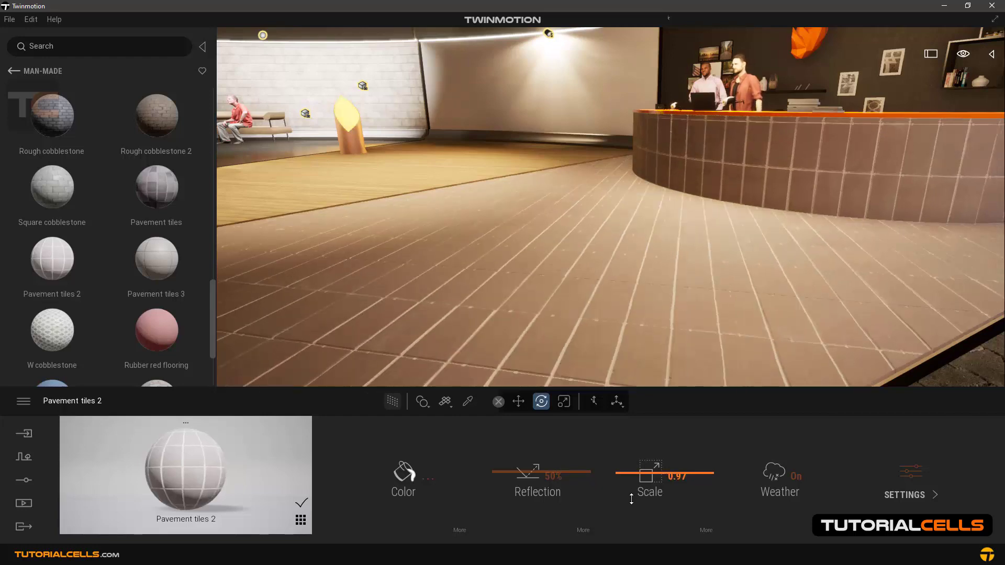
click(7, 74)
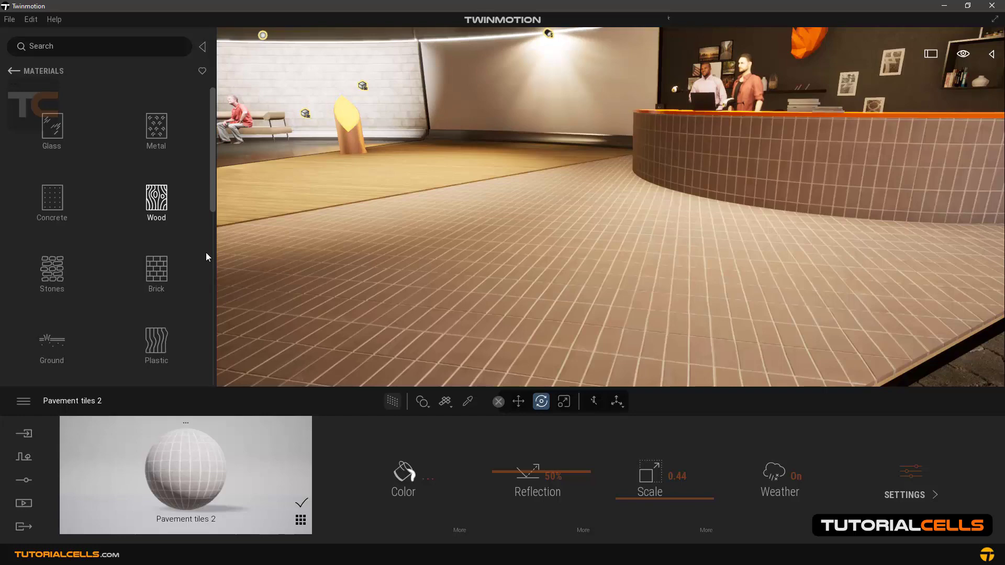
scroll(213, 219, down, 2)
scroll(212, 232, down, 1)
Try the 3D wall 01, Checker linoleum and 3D wall 05 plastics on the floor and counter.
click(157, 226)
mouse_move(156, 189)
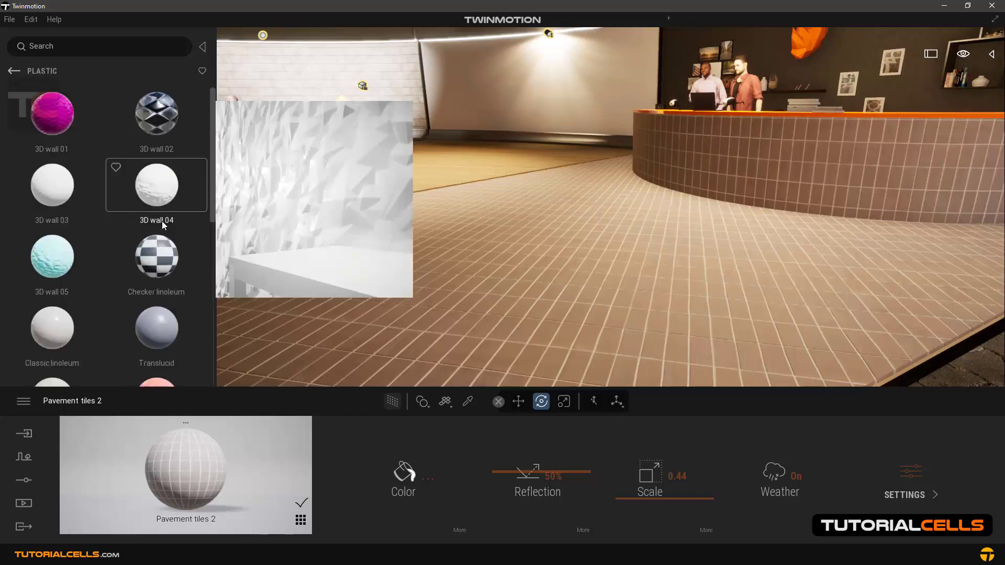
drag(86, 125, 450, 260)
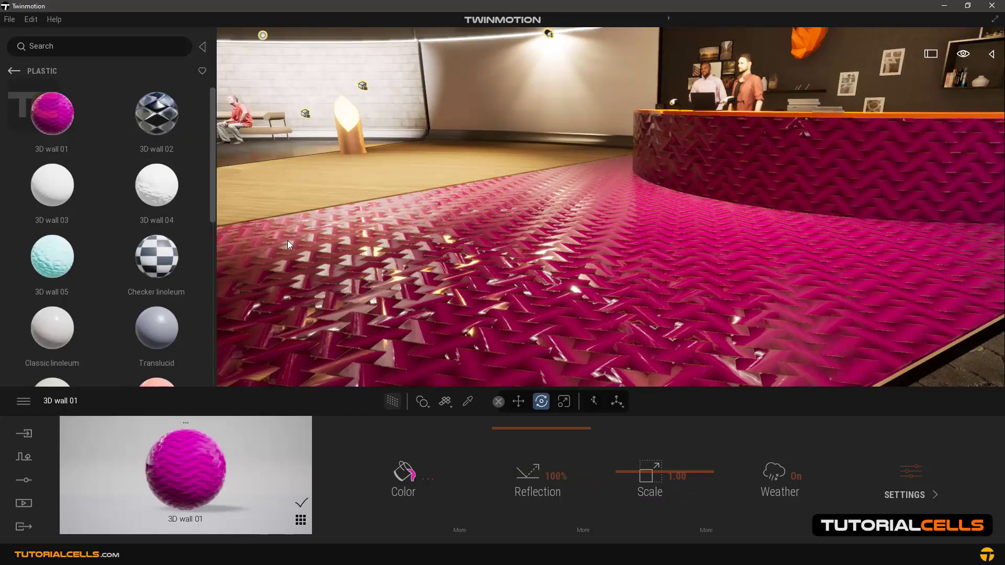
drag(167, 248, 412, 267)
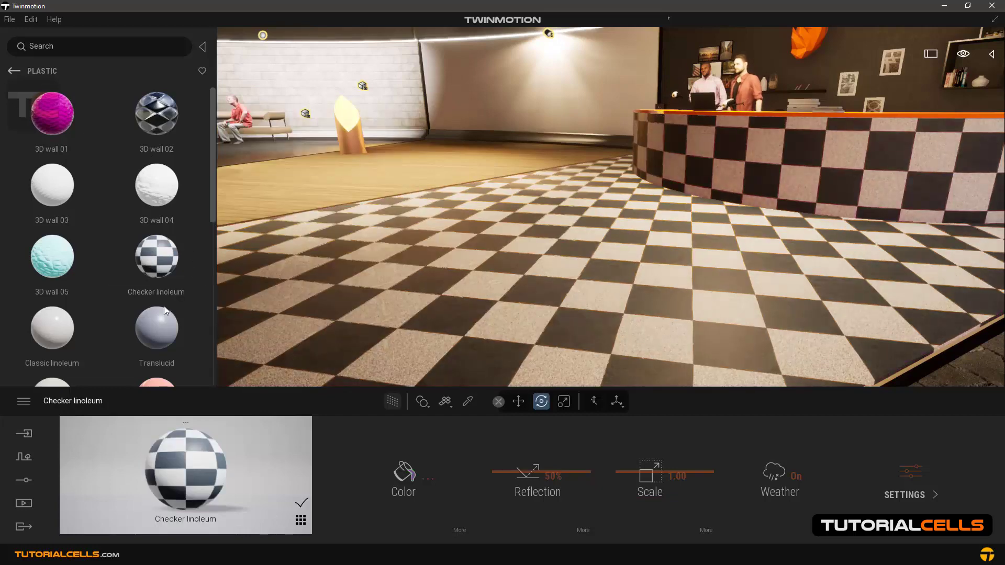
drag(63, 249, 434, 282)
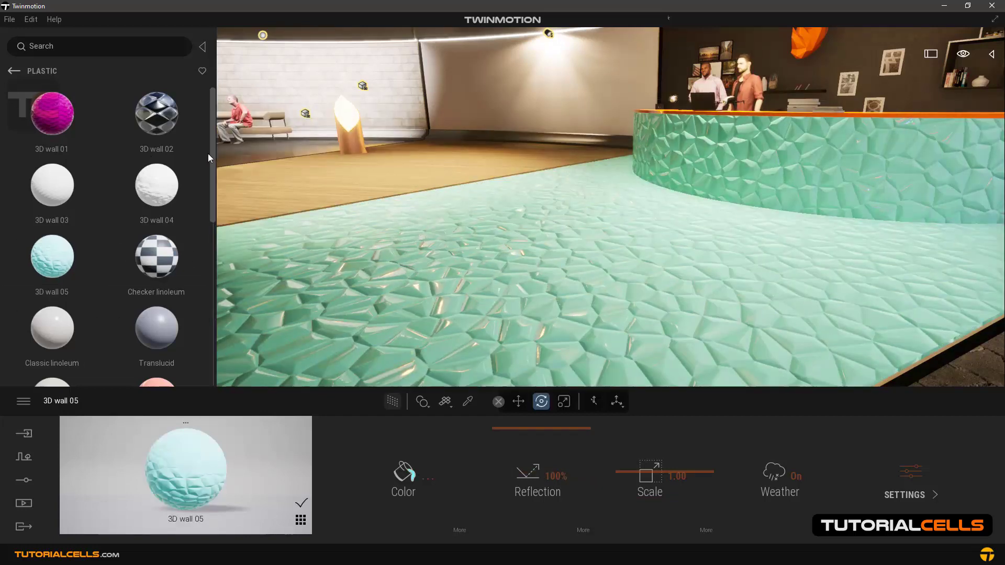
scroll(205, 267, down, 3)
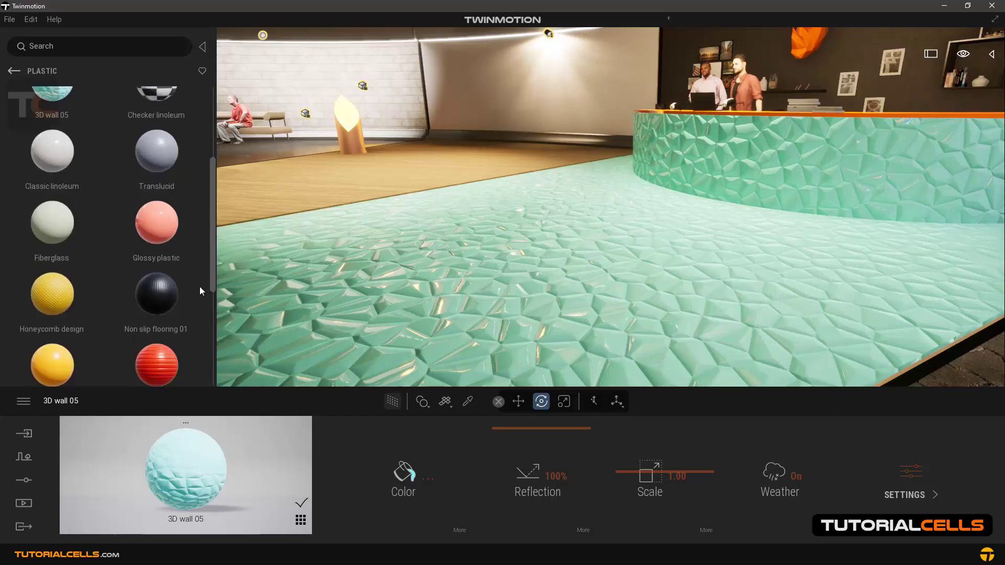
scroll(199, 317, down, 2)
drag(52, 312, 514, 307)
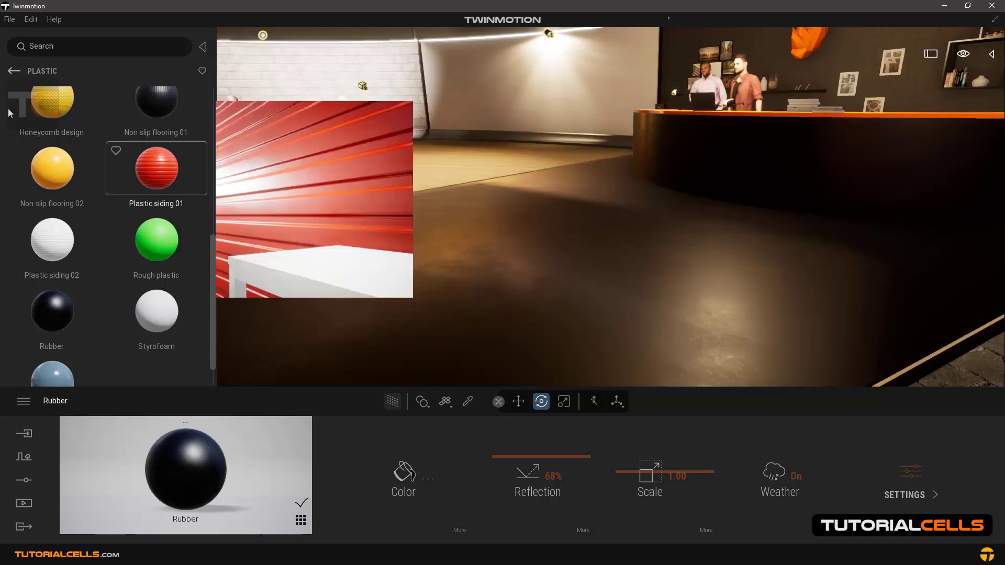
Bring up the Wall coverings materials and drag one into the scene.
click(13, 72)
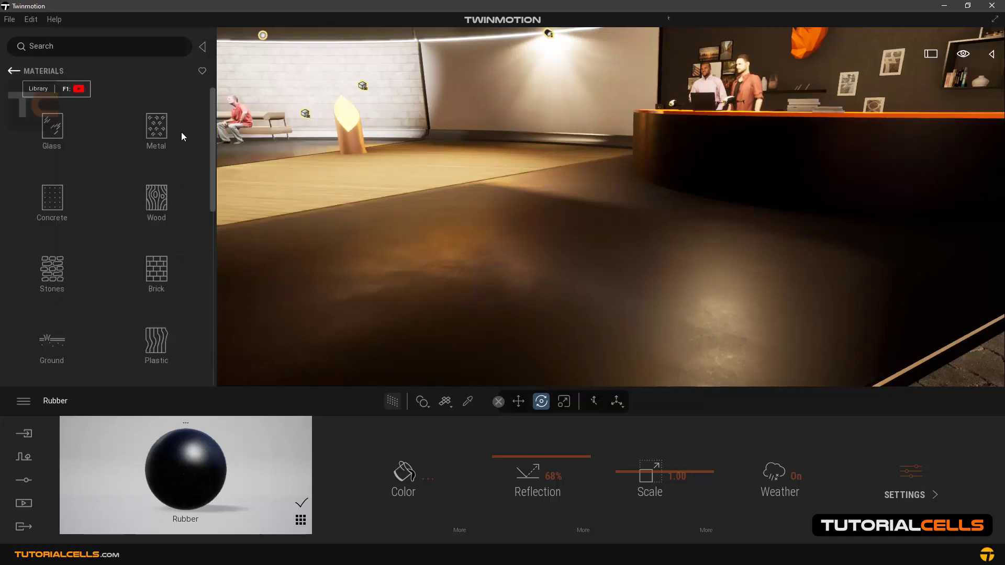
drag(211, 138, 214, 188)
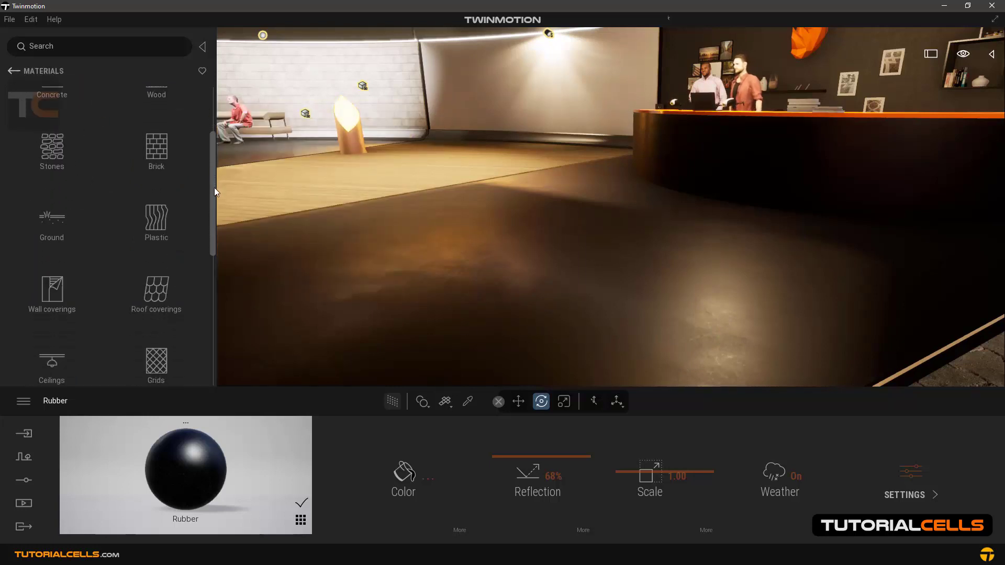
click(50, 282)
drag(49, 285, 475, 230)
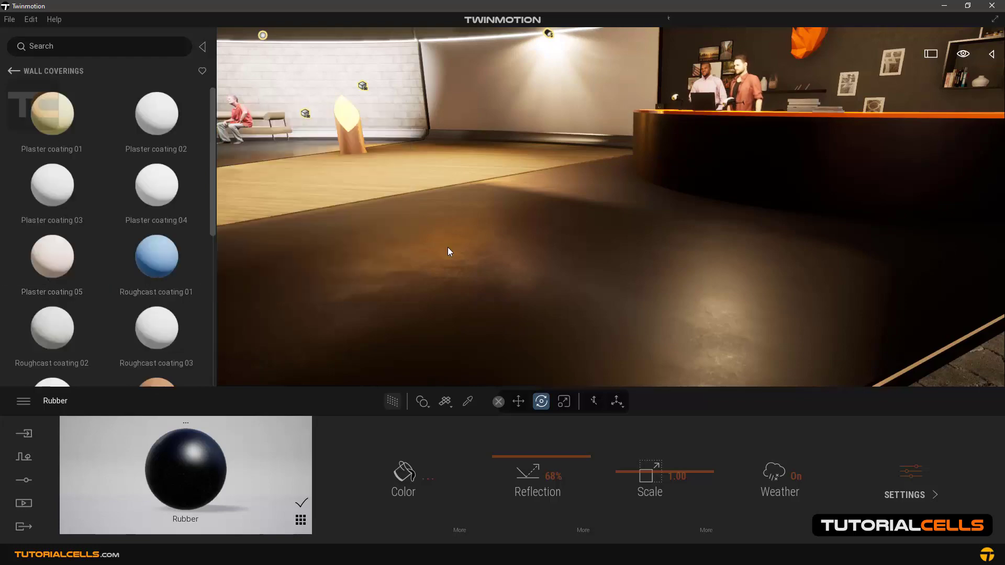
Move closer to the curved wall and try Plaster coating 01 and 02 on it.
key(Up)
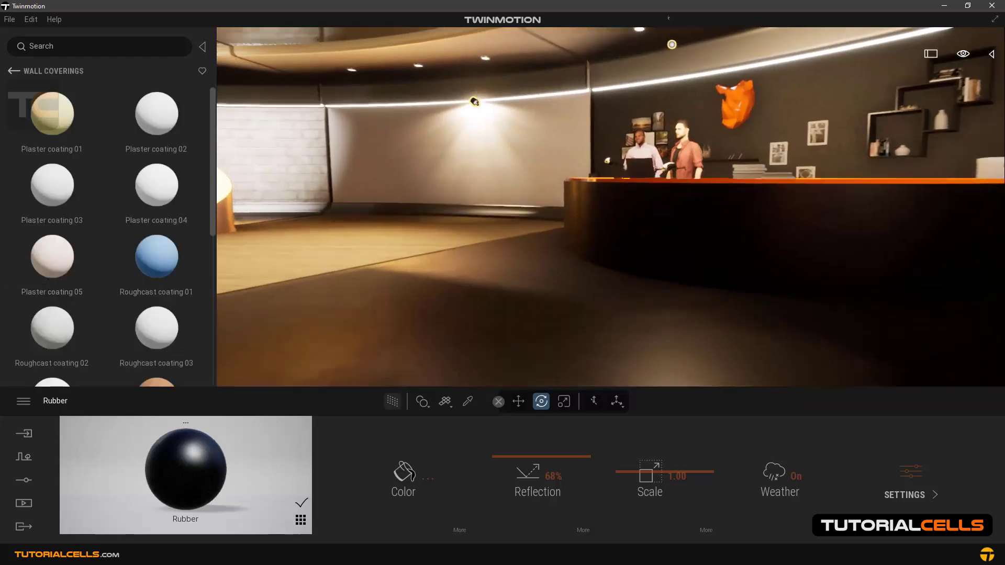
key(Up)
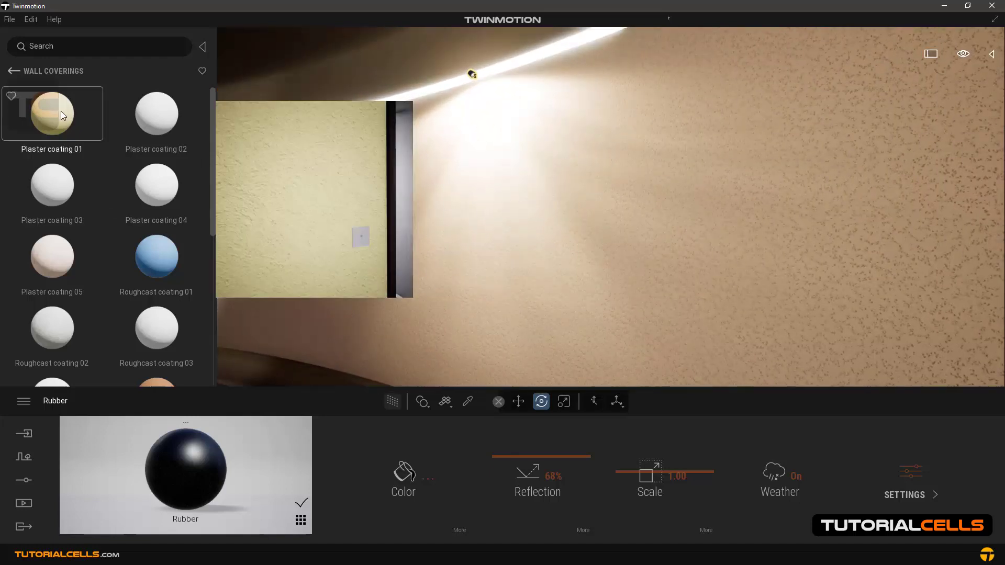
drag(55, 113, 459, 188)
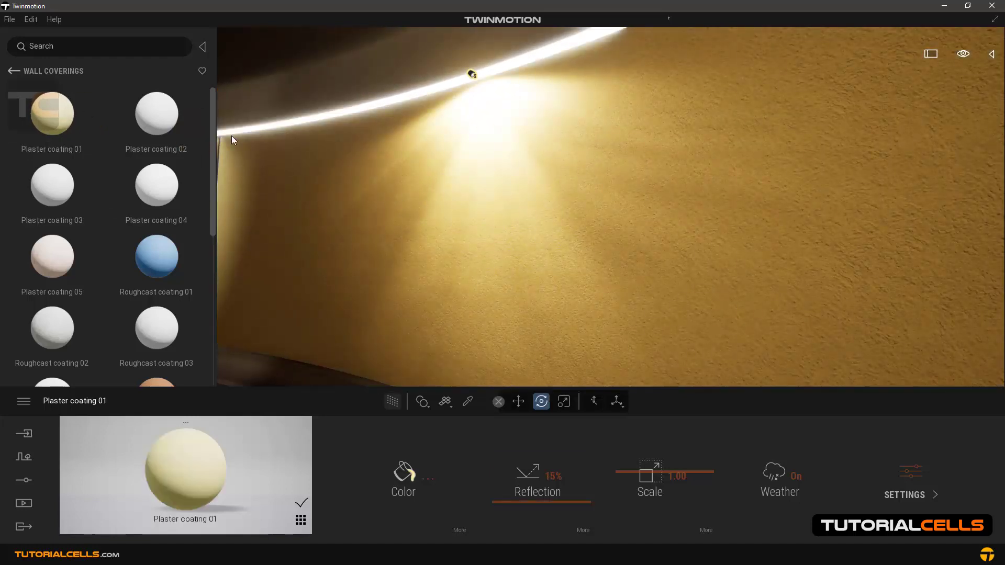
drag(156, 113, 540, 206)
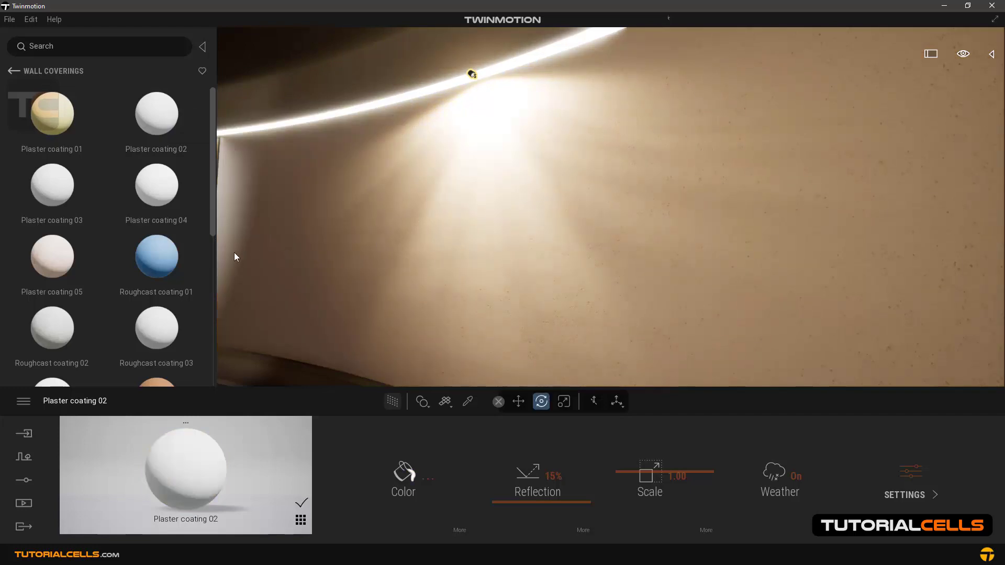
Try Roughcast coating 01, then Plasterboards 01 at scale 0.48, and undo the plasterboard change.
drag(156, 256, 499, 245)
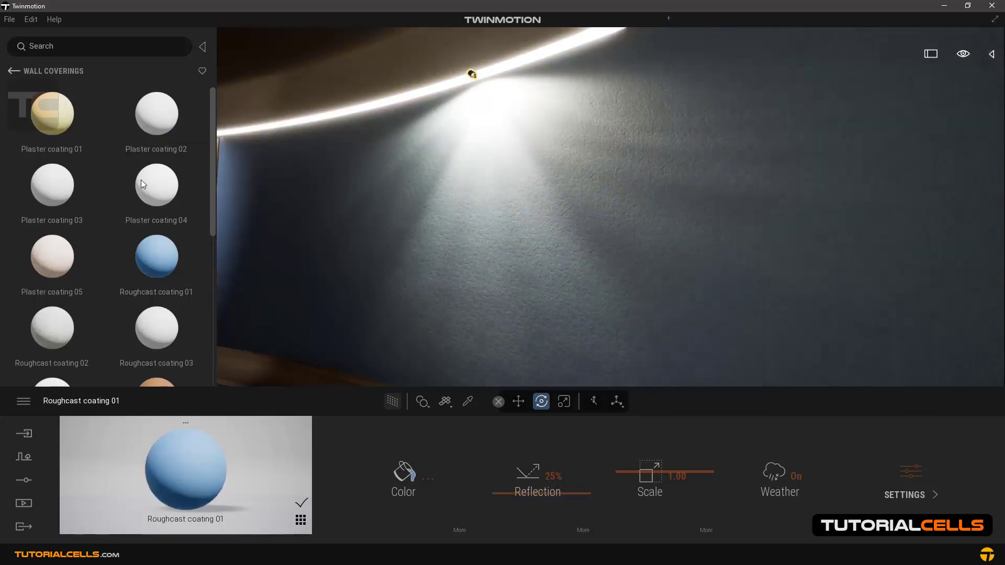
scroll(213, 250, down, 3)
scroll(183, 273, down, 2)
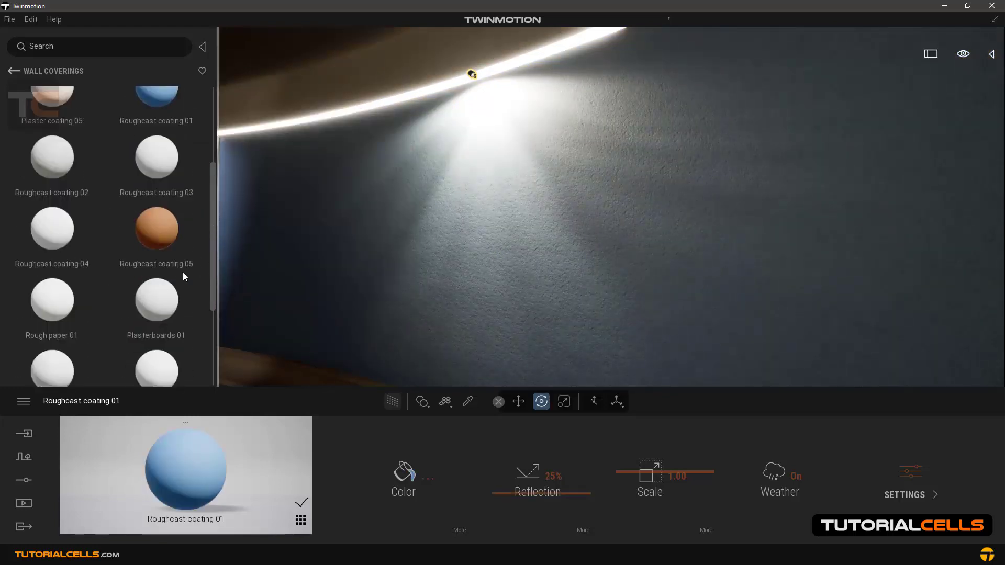
drag(156, 298, 491, 253)
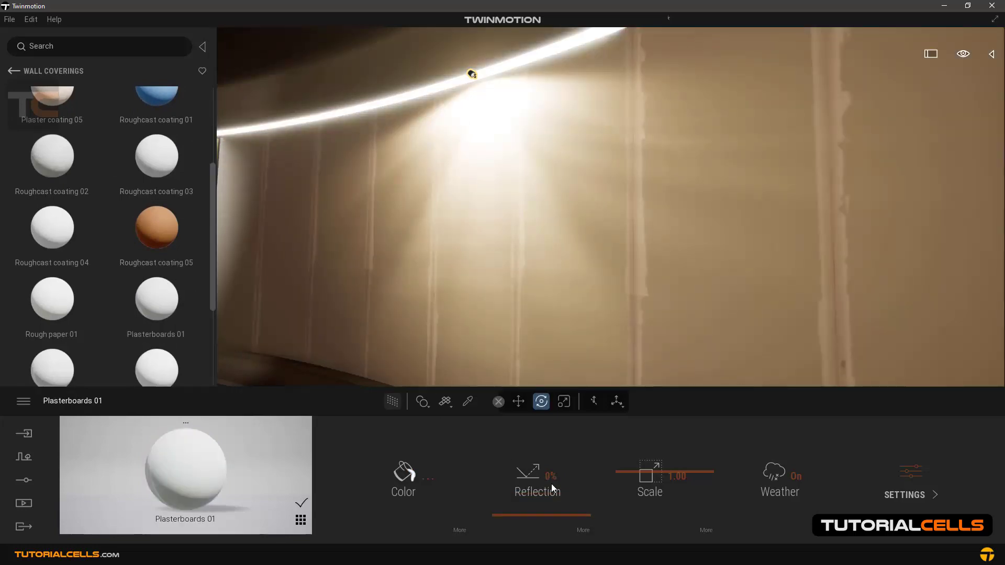
drag(651, 474, 624, 510)
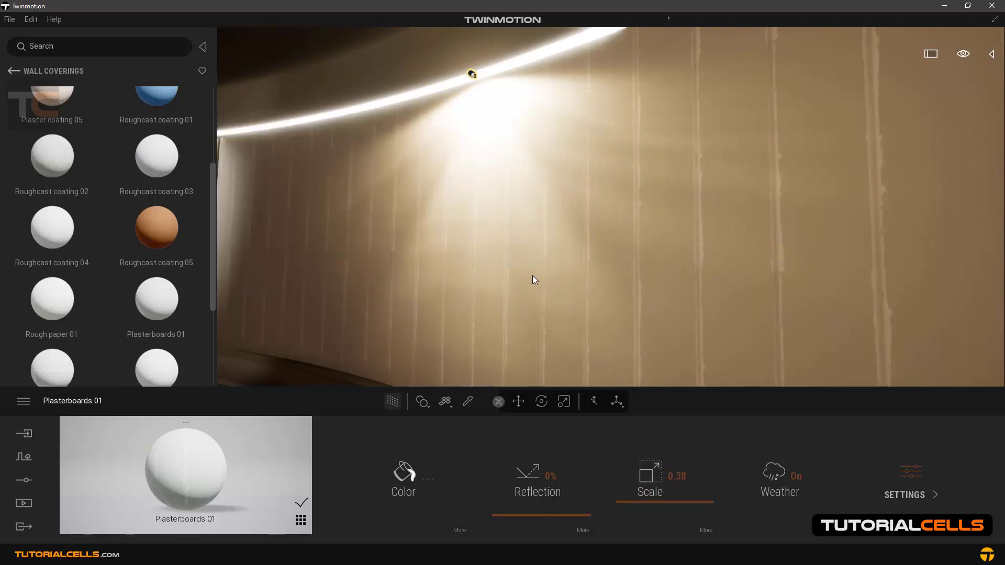
key(ctrl+z)
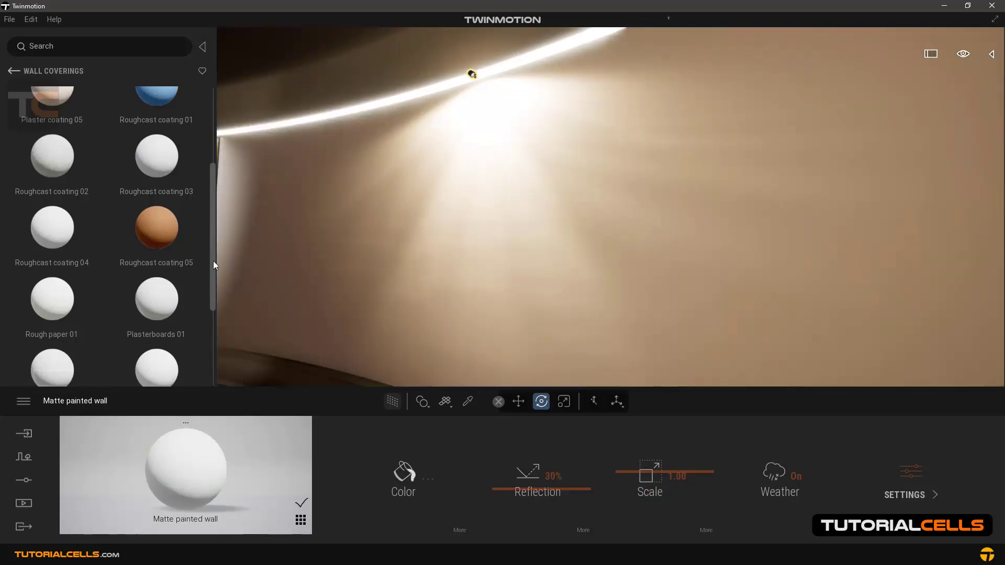
drag(214, 265, 209, 323)
drag(52, 341, 487, 271)
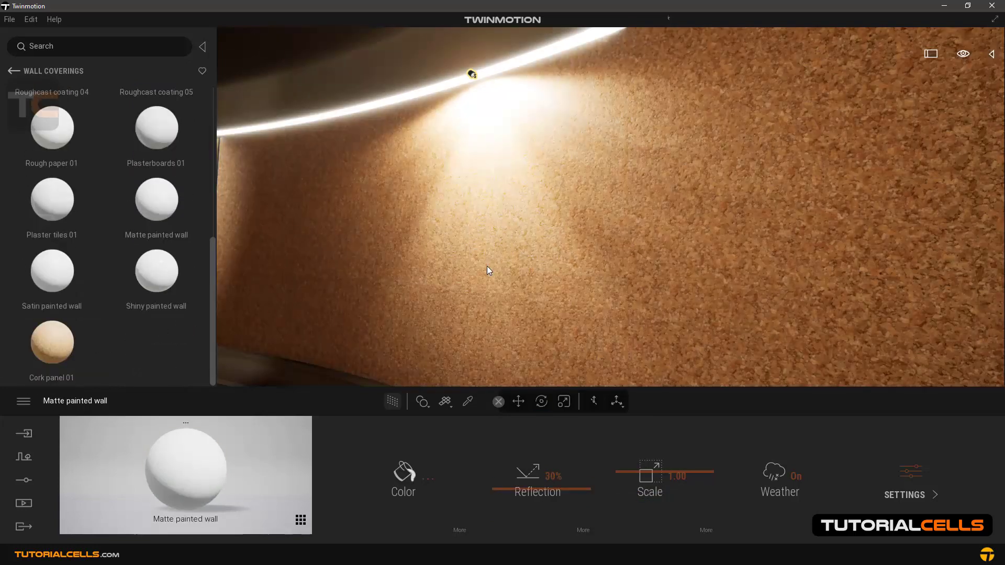
click(14, 71)
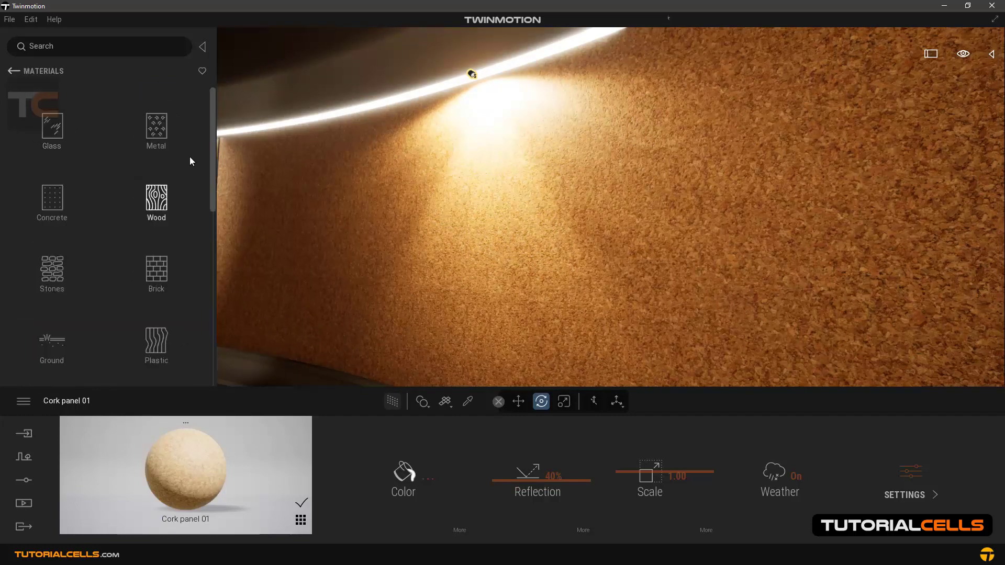
drag(214, 168, 202, 232)
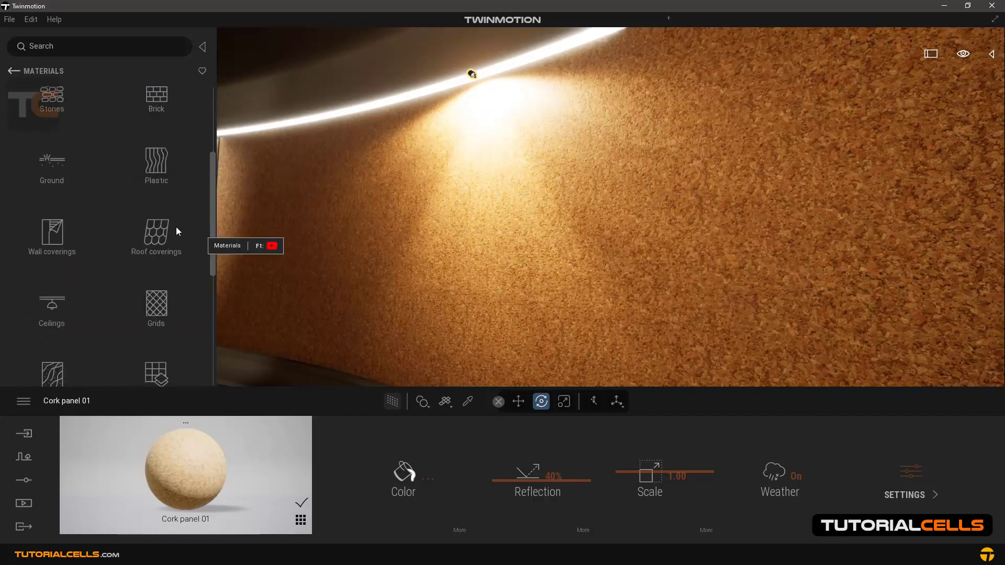
Try Roof covering 04, 05 and 14 on the curved wall.
click(166, 228)
mouse_move(156, 185)
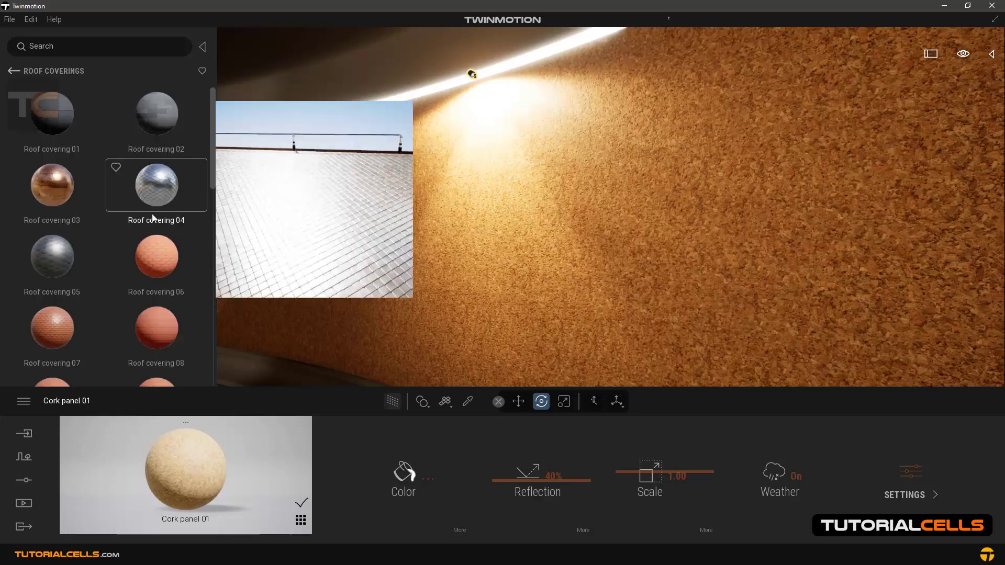
drag(156, 197, 530, 227)
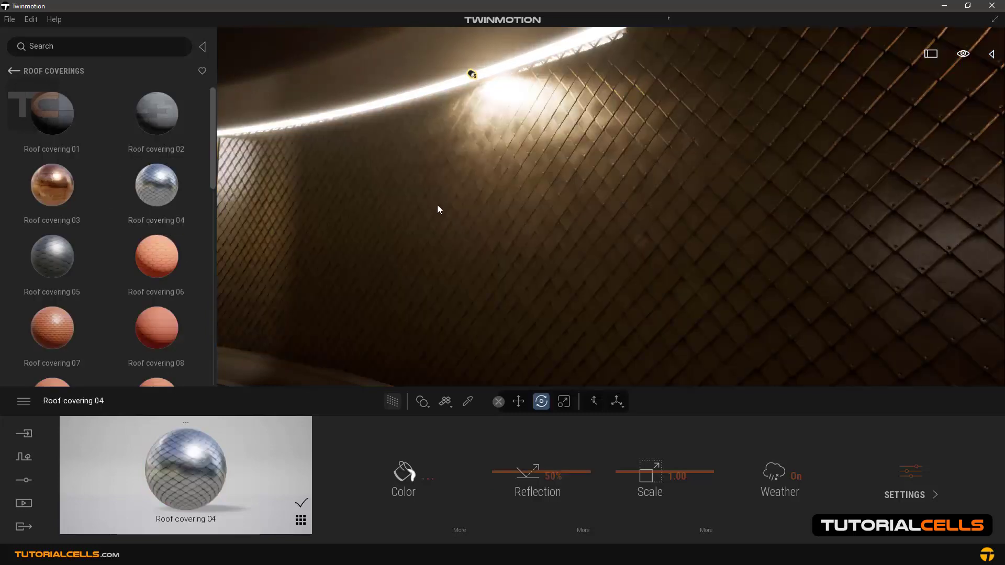
drag(52, 256, 485, 239)
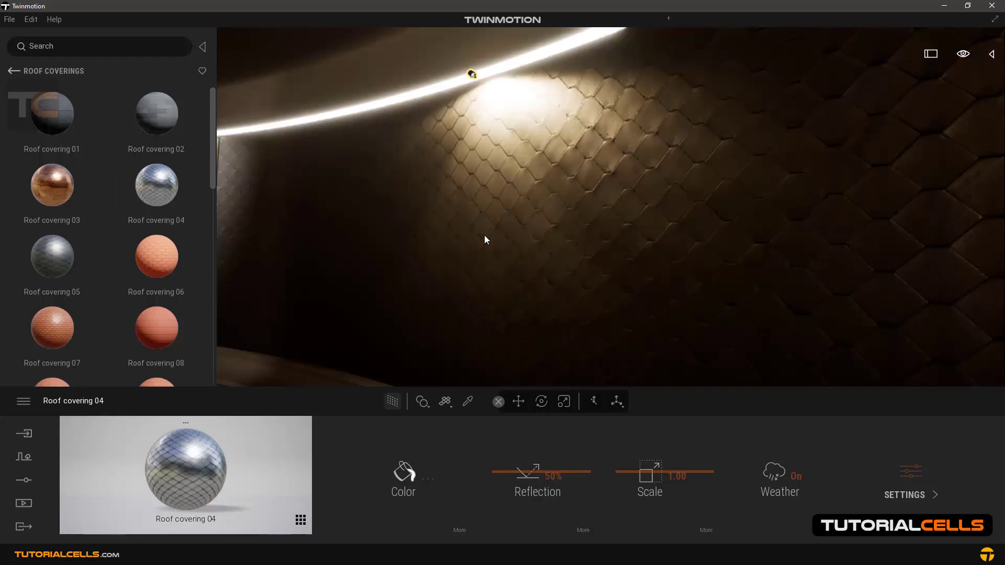
mouse_move(210, 150)
mouse_down()
mouse_move(203, 217)
mouse_move(479, 221)
mouse_up()
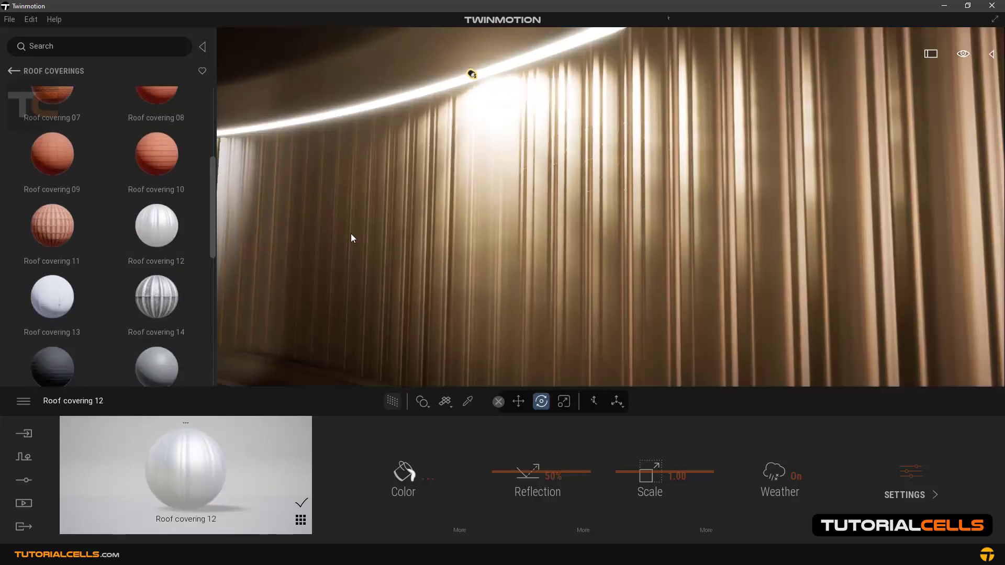
drag(156, 310, 522, 243)
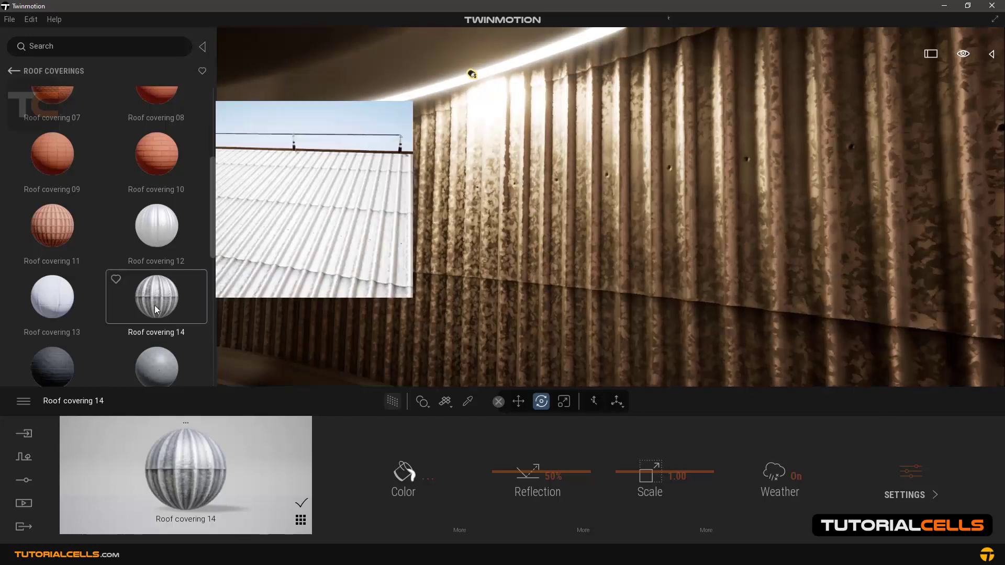
scroll(151, 298, down, 1)
scroll(150, 298, down, 2)
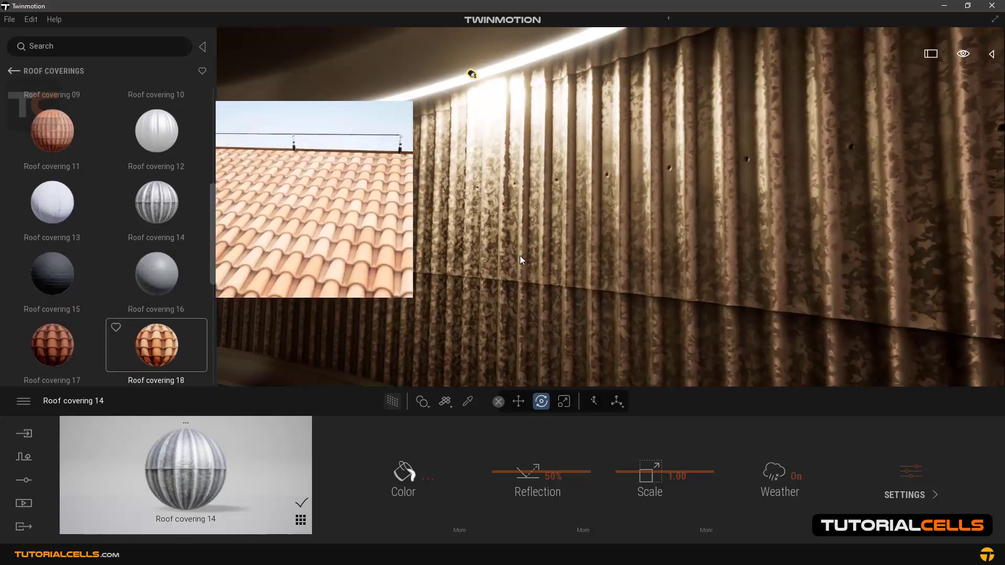
mouse_move(157, 344)
mouse_down()
mouse_move(548, 244)
mouse_move(513, 240)
mouse_up()
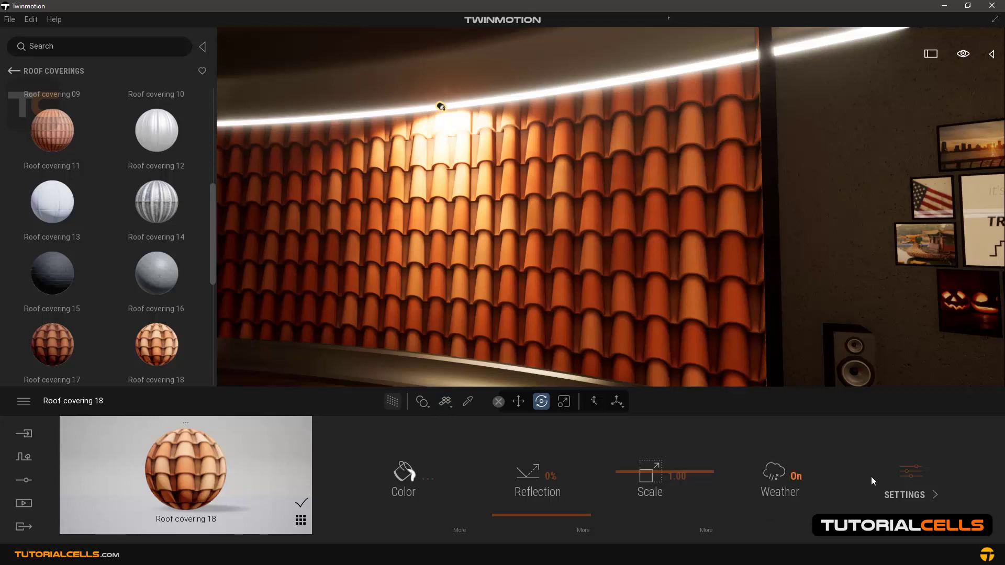
Open the tile material's Bump settings and its Parallax options.
click(904, 495)
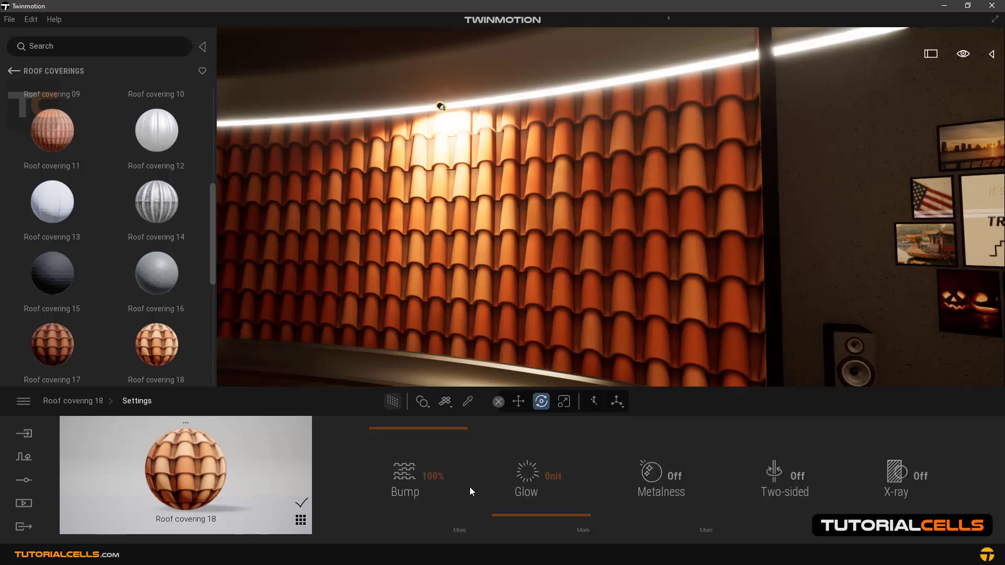
click(459, 531)
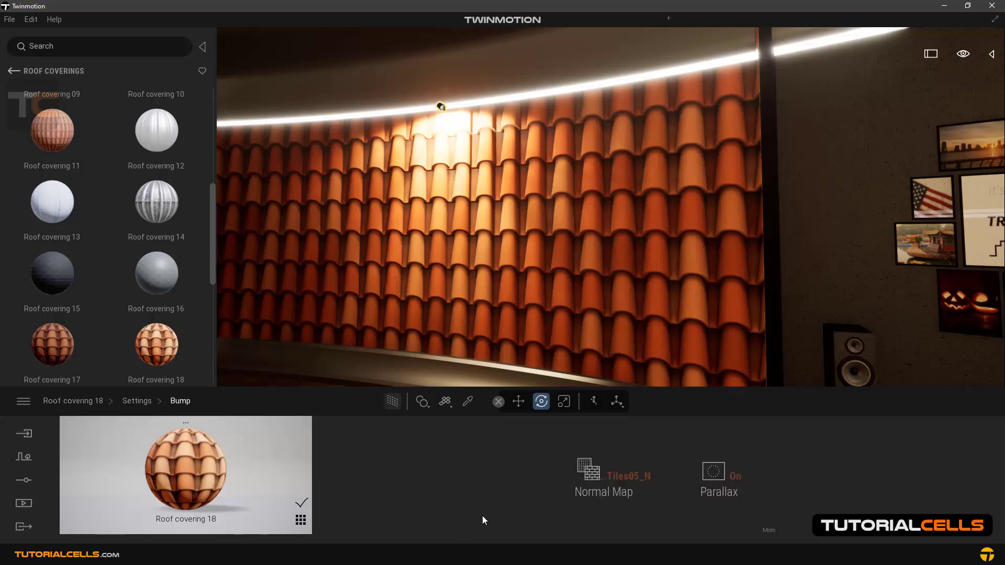
click(614, 480)
click(763, 530)
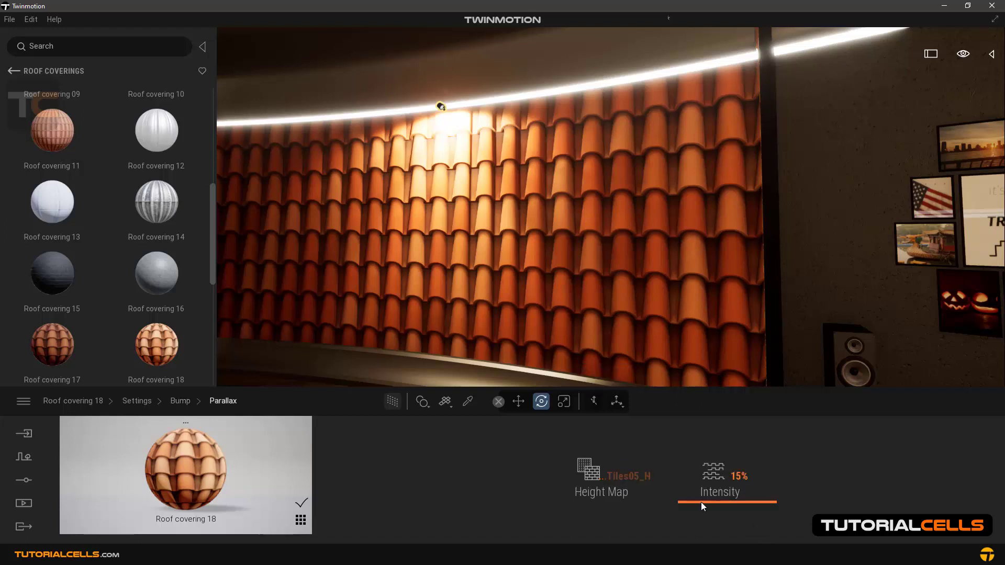
click(611, 476)
Raise parallax intensity from 15% to 67% and orbit to check the deeper relief.
mouse_move(682, 501)
mouse_down()
mouse_move(685, 458)
mouse_move(621, 365)
mouse_up()
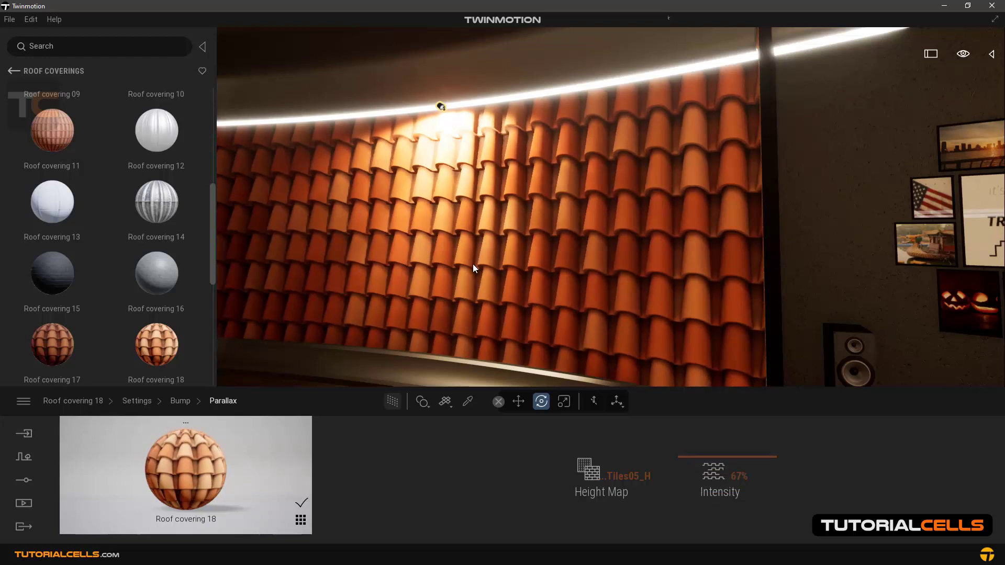
right_drag(471, 256, 550, 256)
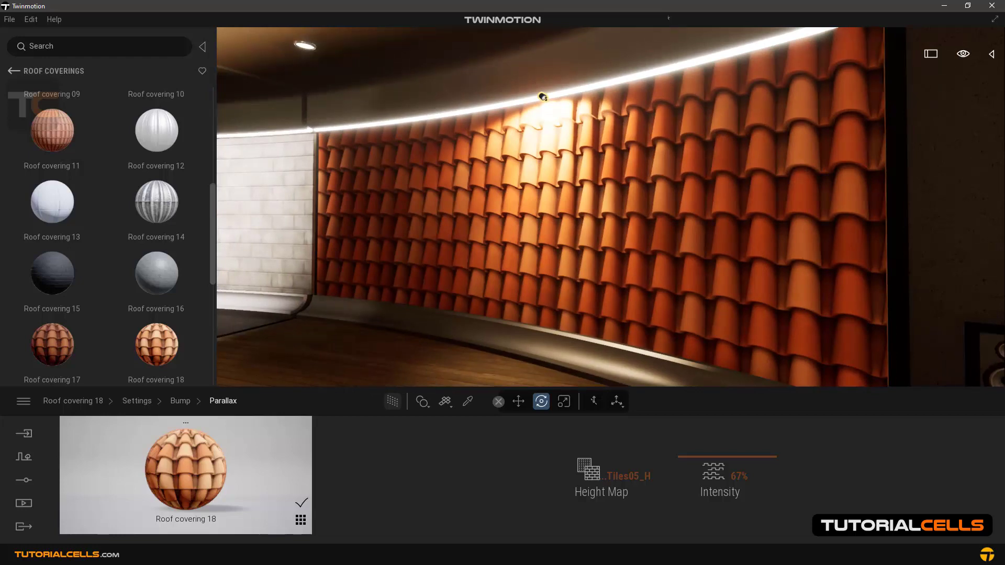
click(15, 72)
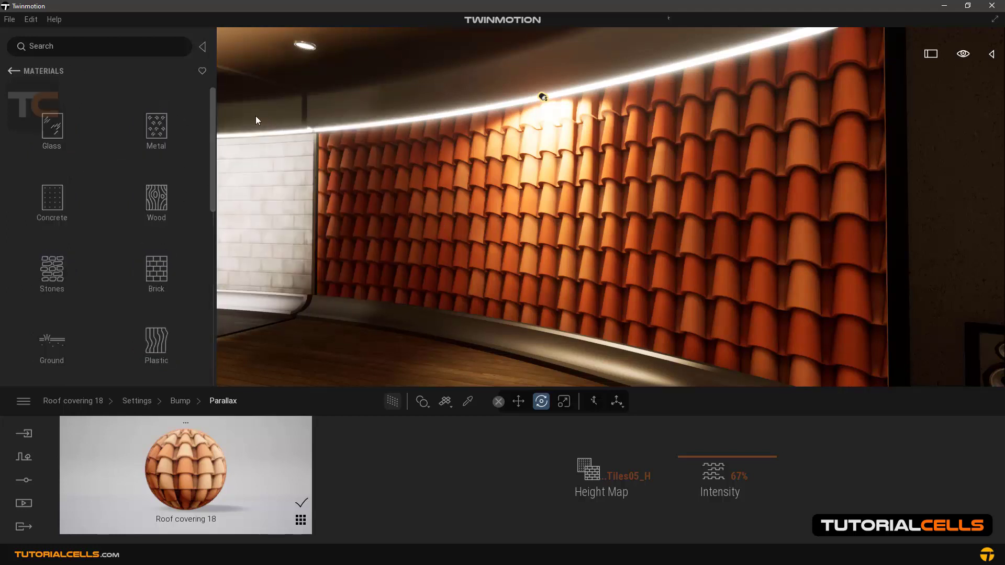
drag(213, 139, 210, 206)
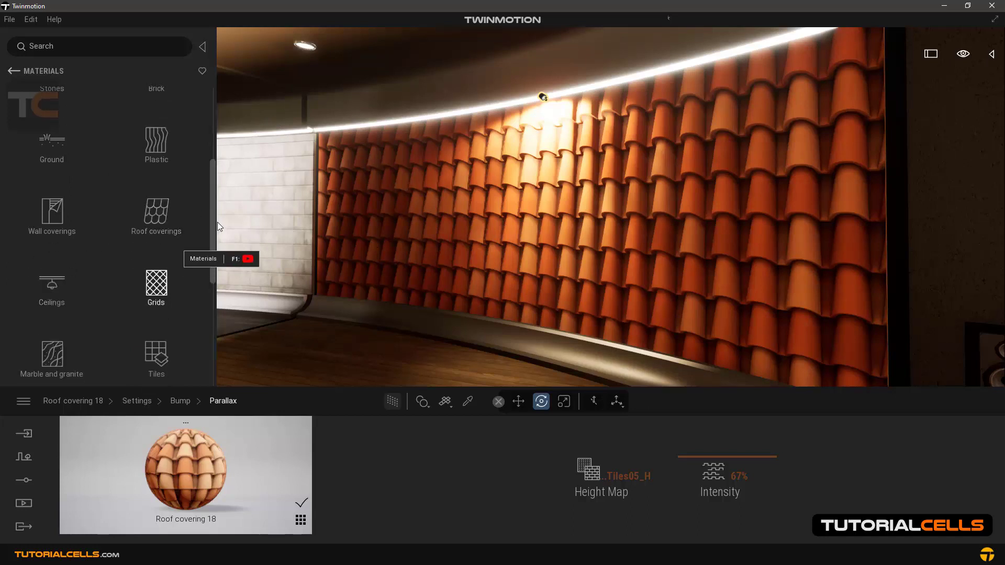
drag(213, 223, 210, 272)
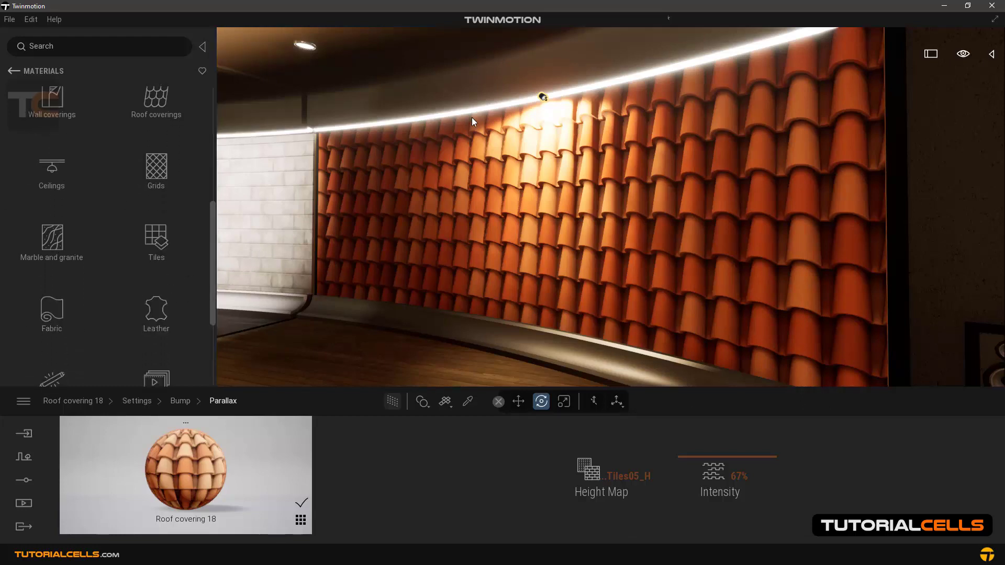